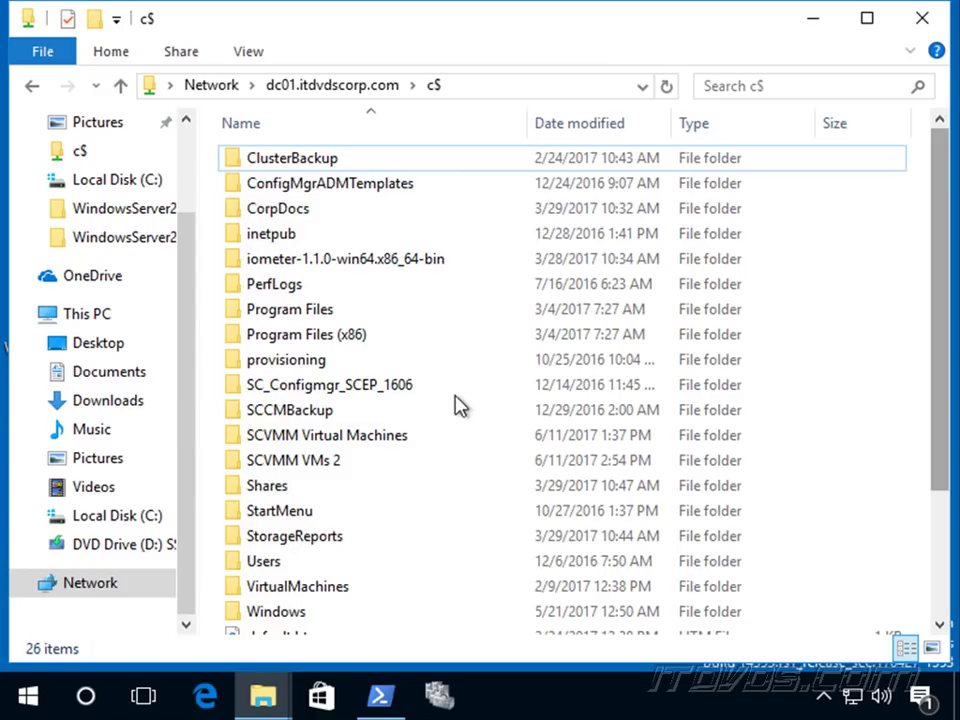
# - Show the full network path \\dc01.itdvdscorp.com\c$ in File Explorer's address bar
pyautogui.click(482, 87)
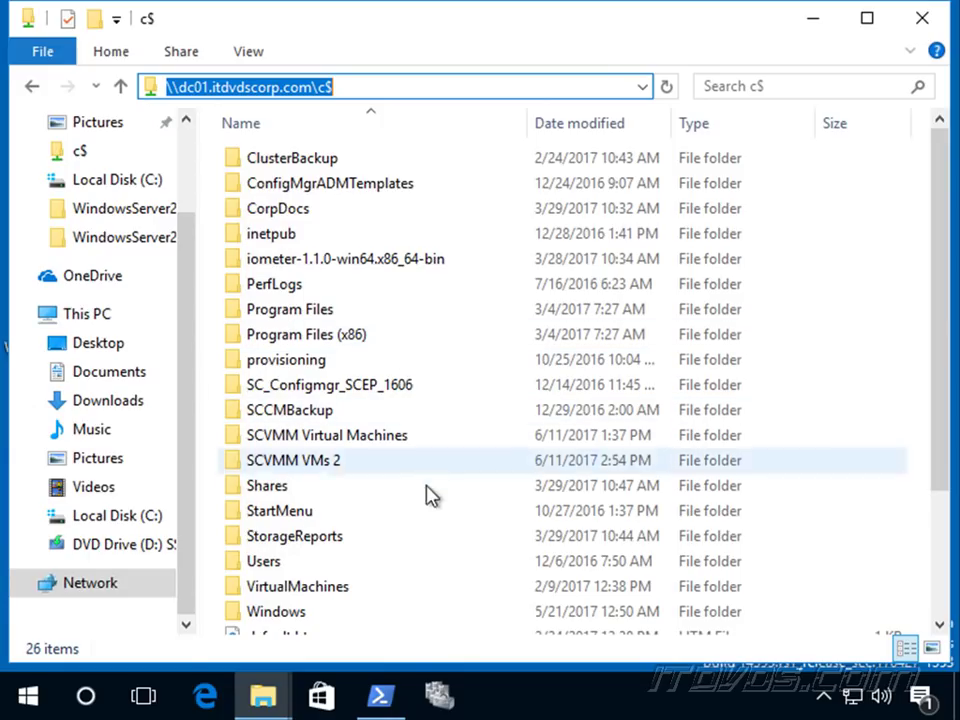
# - Run ipconfig /displaydns to list cached records for dc01 (192.168.6.100) and dc02 (192.168.6.101)
pyautogui.click(390, 705)
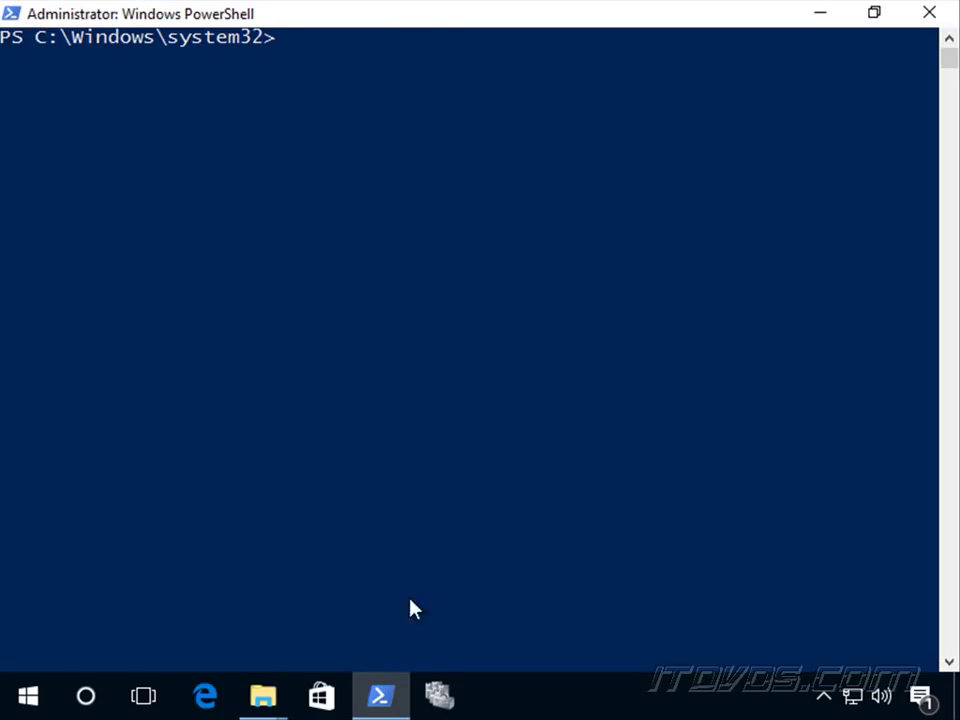
pyautogui.write('ipconf')
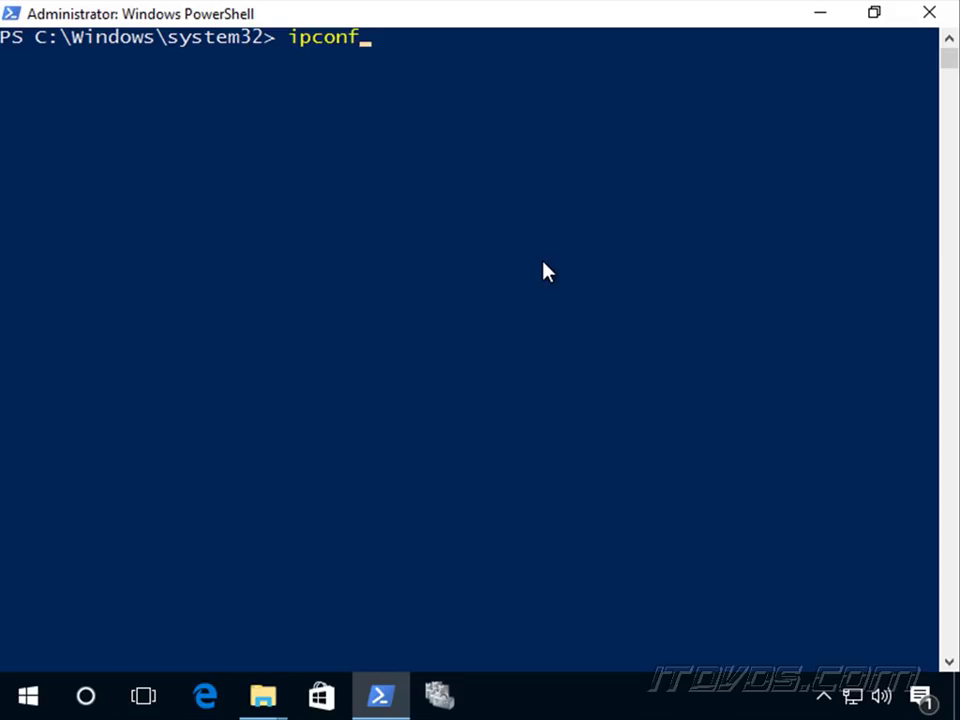
pyautogui.write('ig /flushdns')
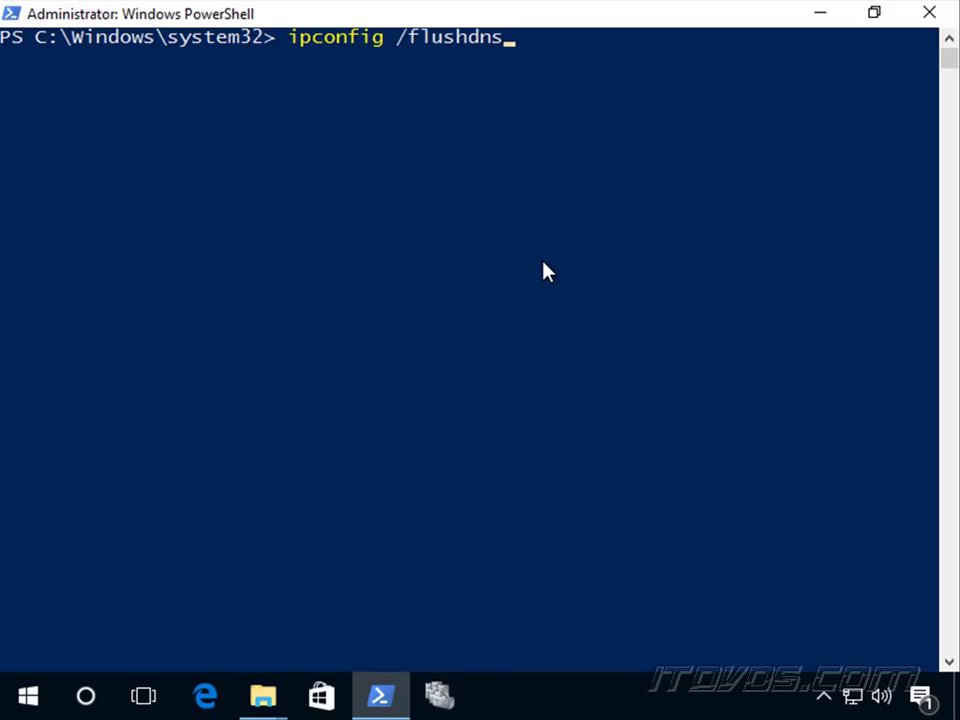
pyautogui.press('BackSpace')
pyautogui.press('BackSpace')
pyautogui.press('BackSpace')
pyautogui.press('BackSpace')
pyautogui.press('BackSpace')
pyautogui.press('BackSpace')
pyautogui.press('BackSpace')
pyautogui.press('BackSpace')
pyautogui.write('d')
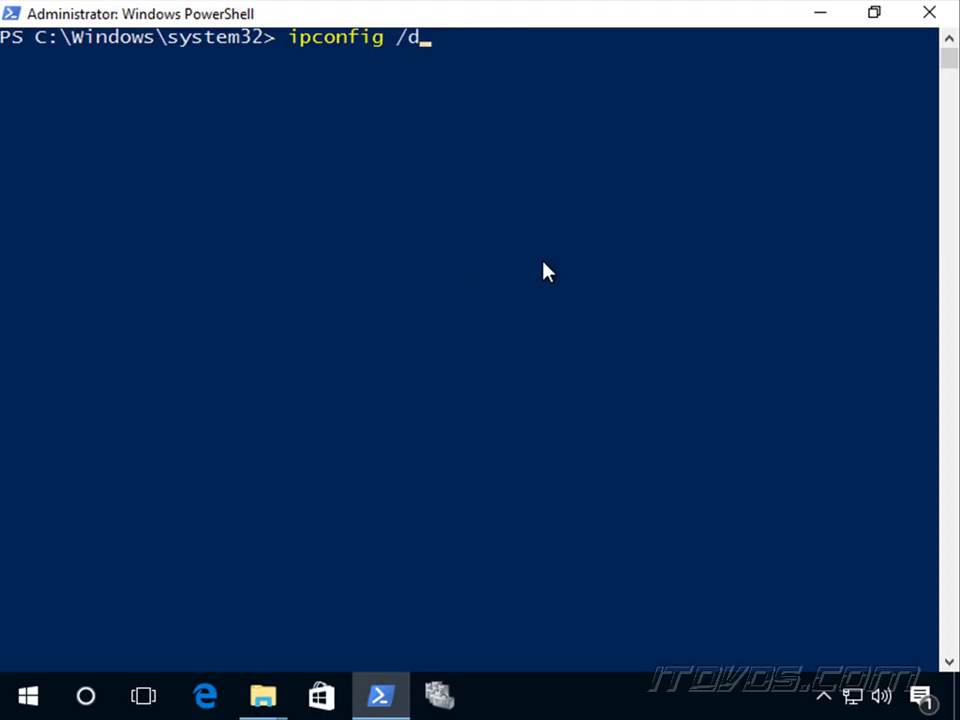
pyautogui.write('isplaydns')
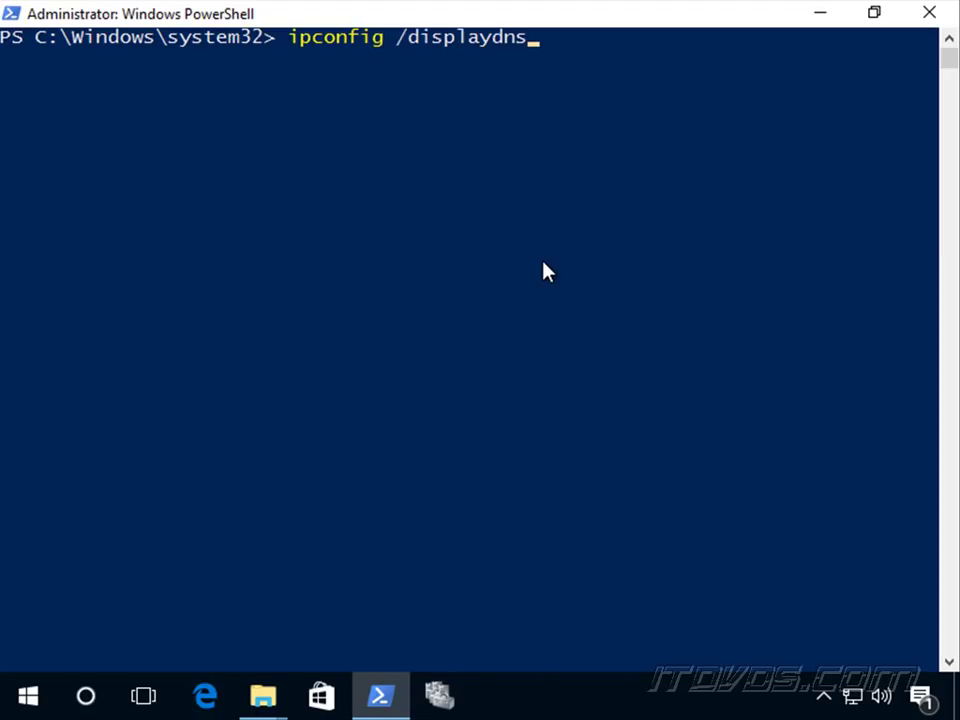
pyautogui.press('Return')
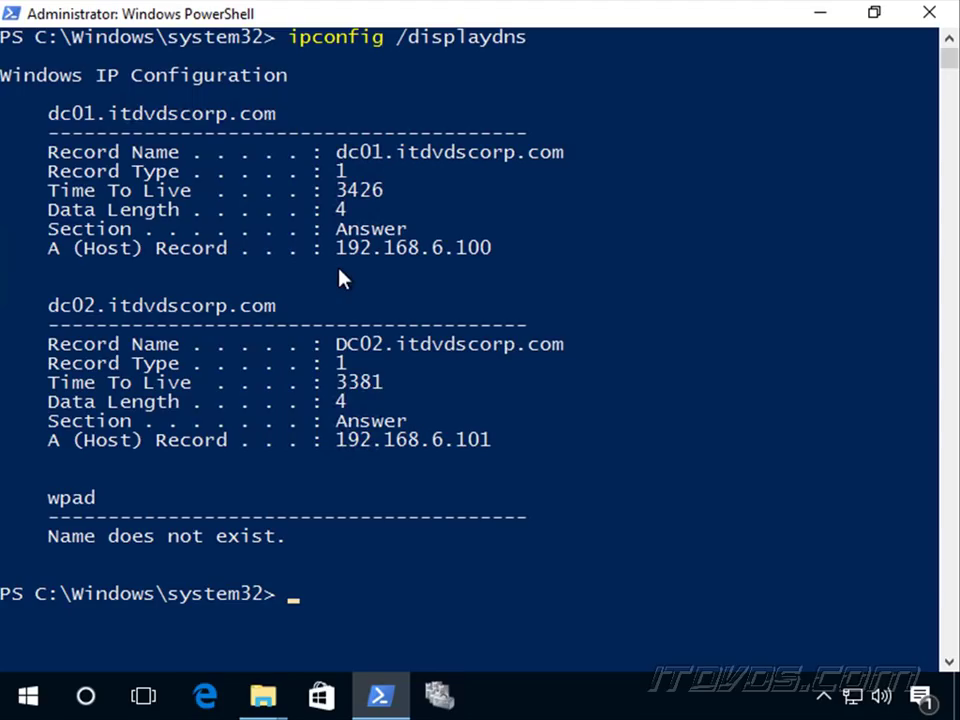
pyautogui.click(260, 698)
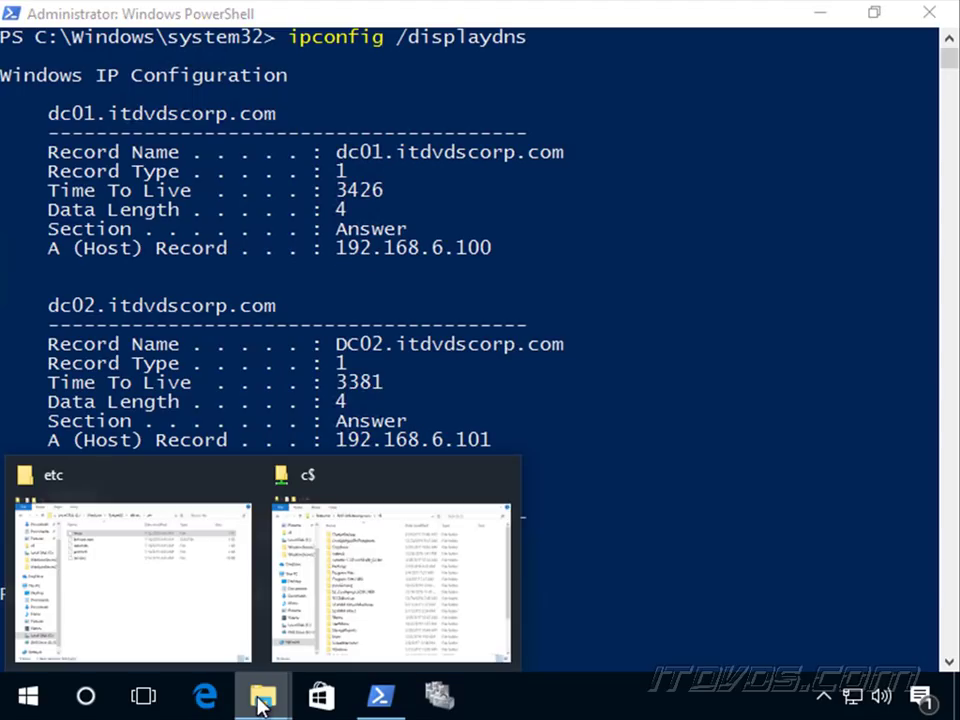
# - Check the etc folder's path, then launch Notepad as administrator from Start search
pyautogui.click(158, 505)
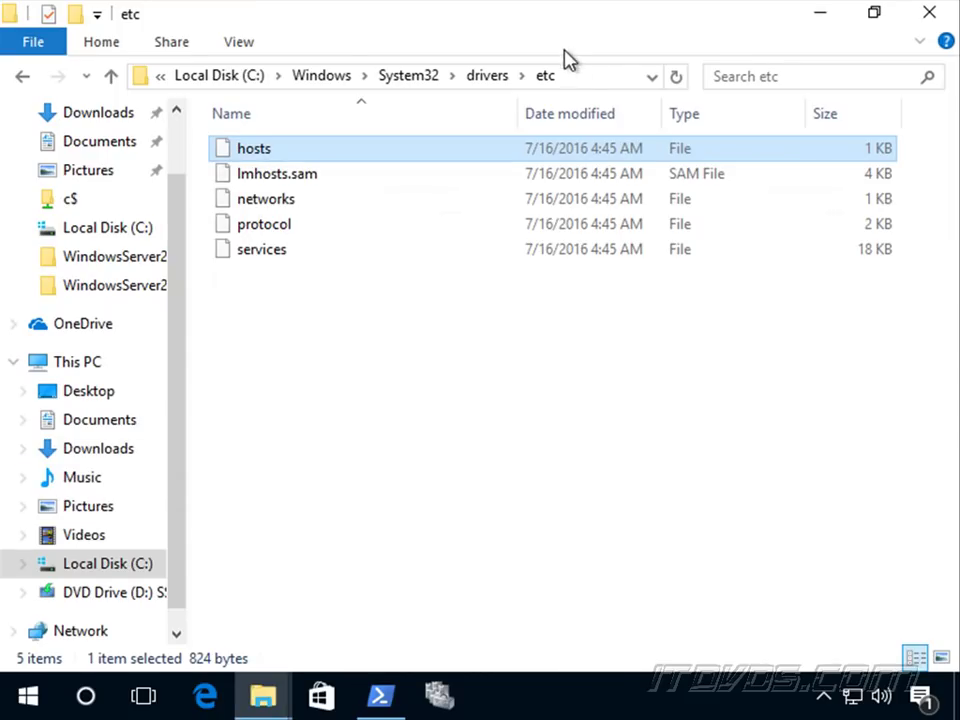
pyautogui.click(585, 75)
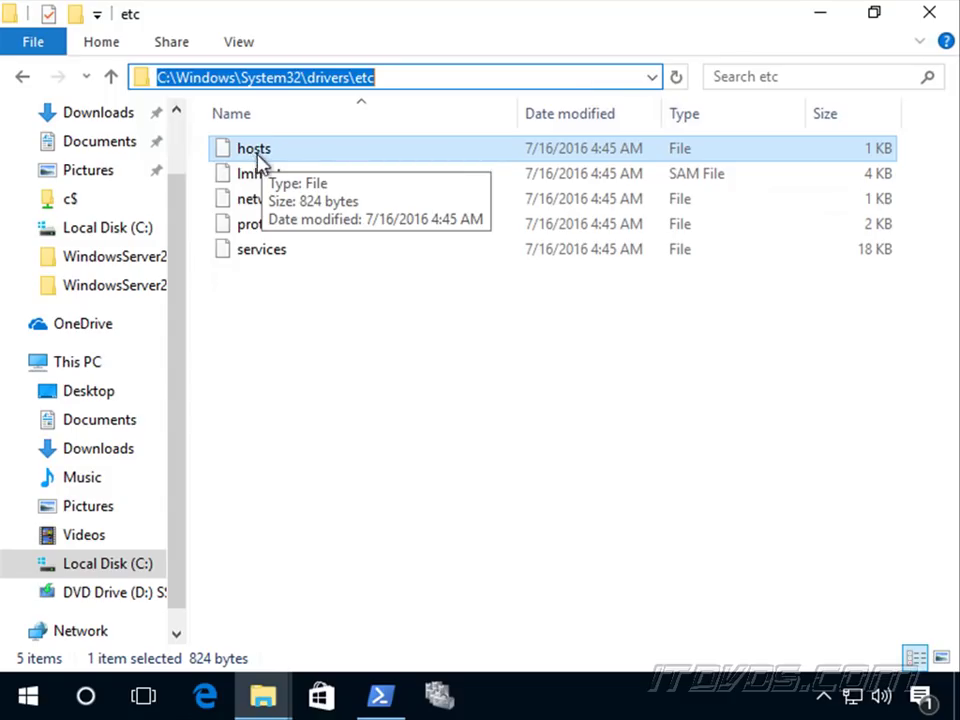
pyautogui.rightClick(36, 699)
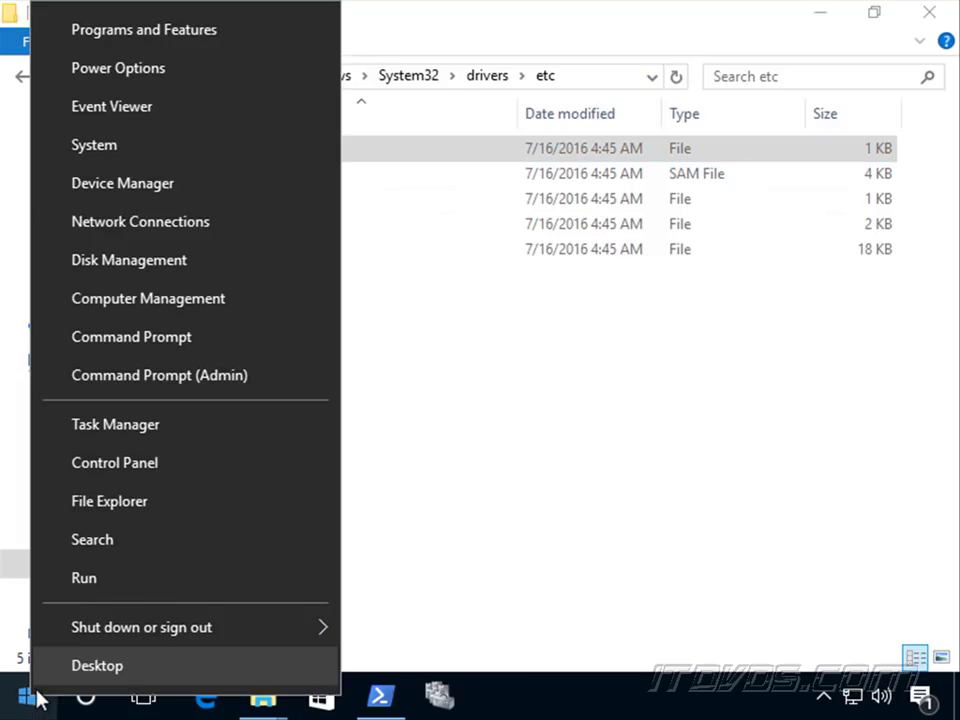
pyautogui.click(27, 705)
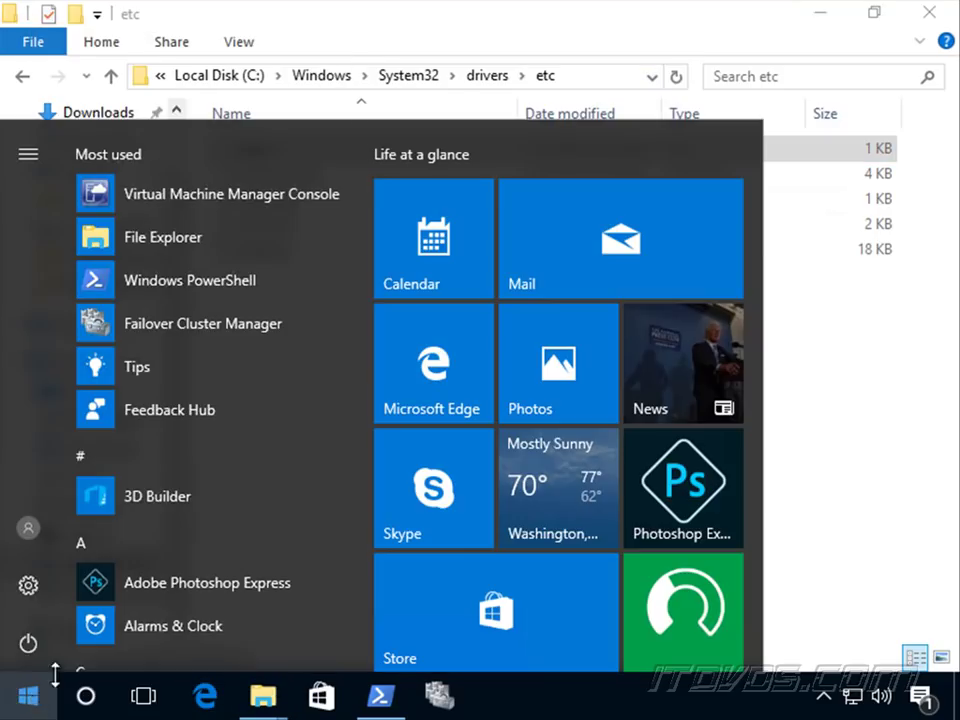
pyautogui.write('not')
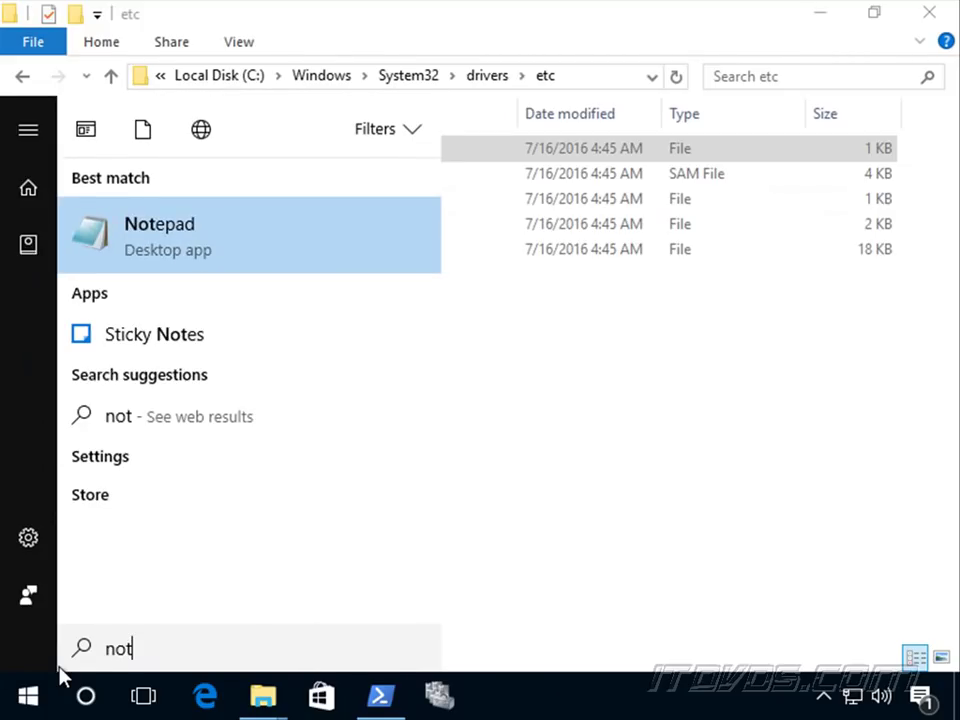
pyautogui.rightClick(178, 246)
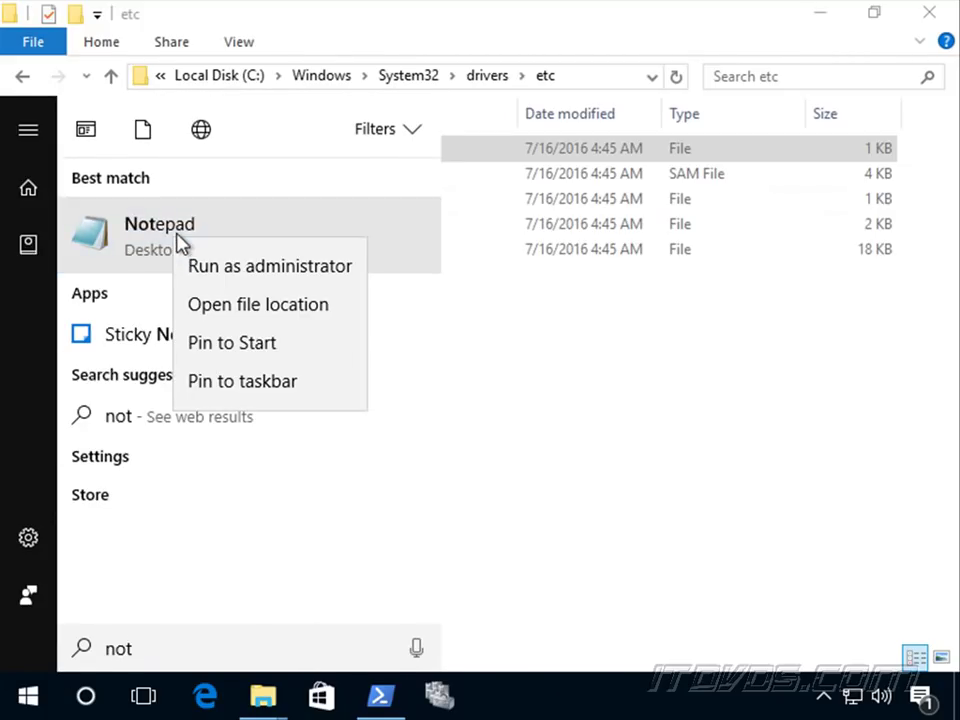
pyautogui.click(279, 276)
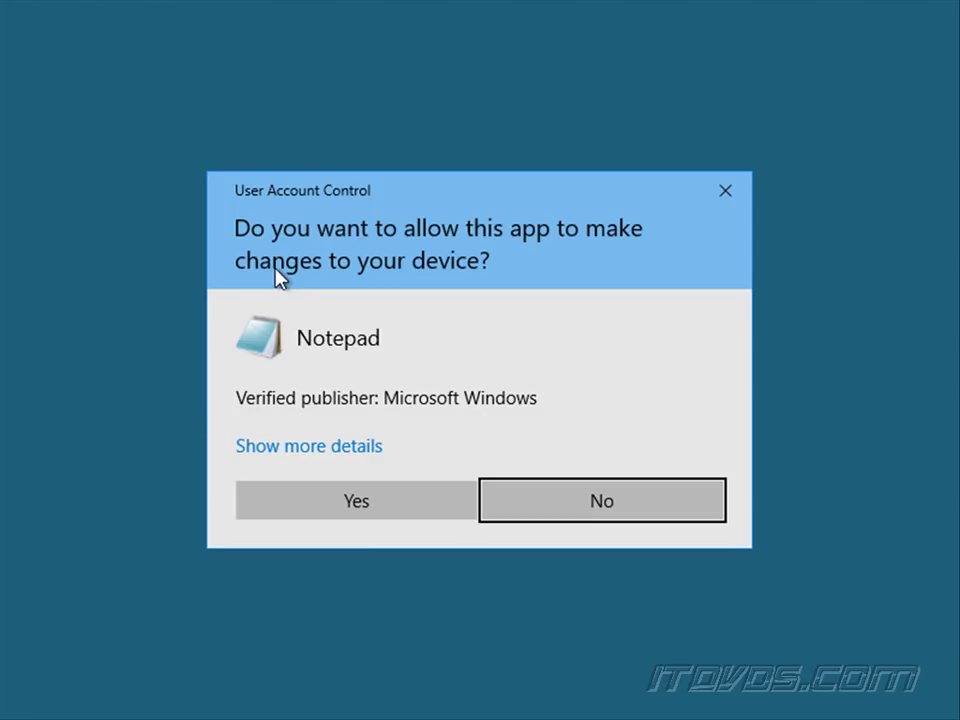
pyautogui.click(388, 506)
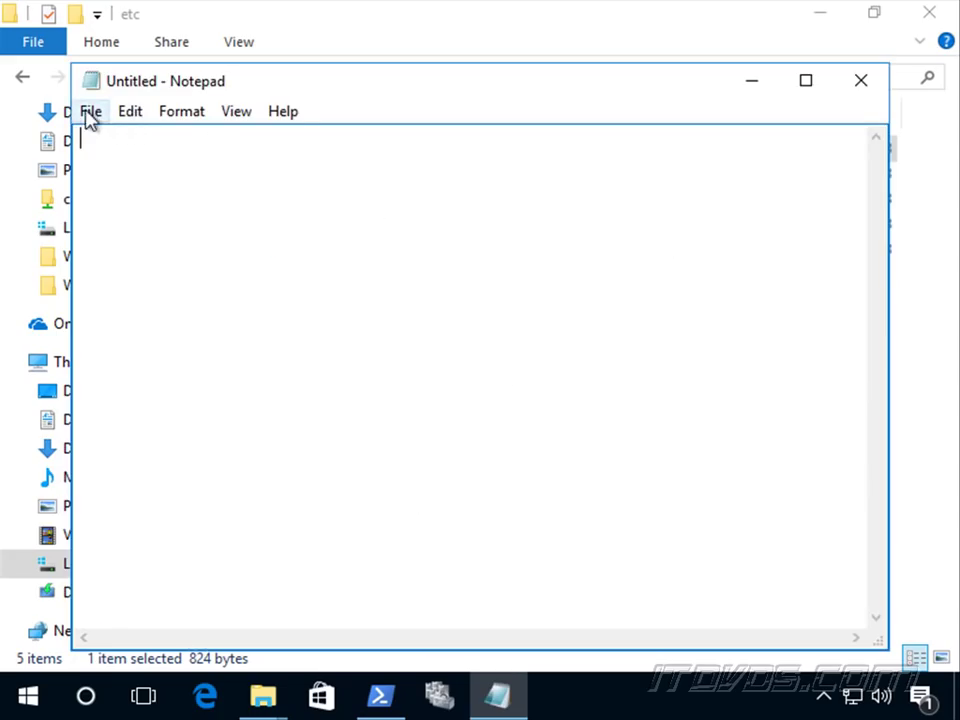
# - Open the hosts file from drivers\etc using the All Files (*.*) filter, and maximize Notepad
pyautogui.click(90, 111)
pyautogui.click(138, 165)
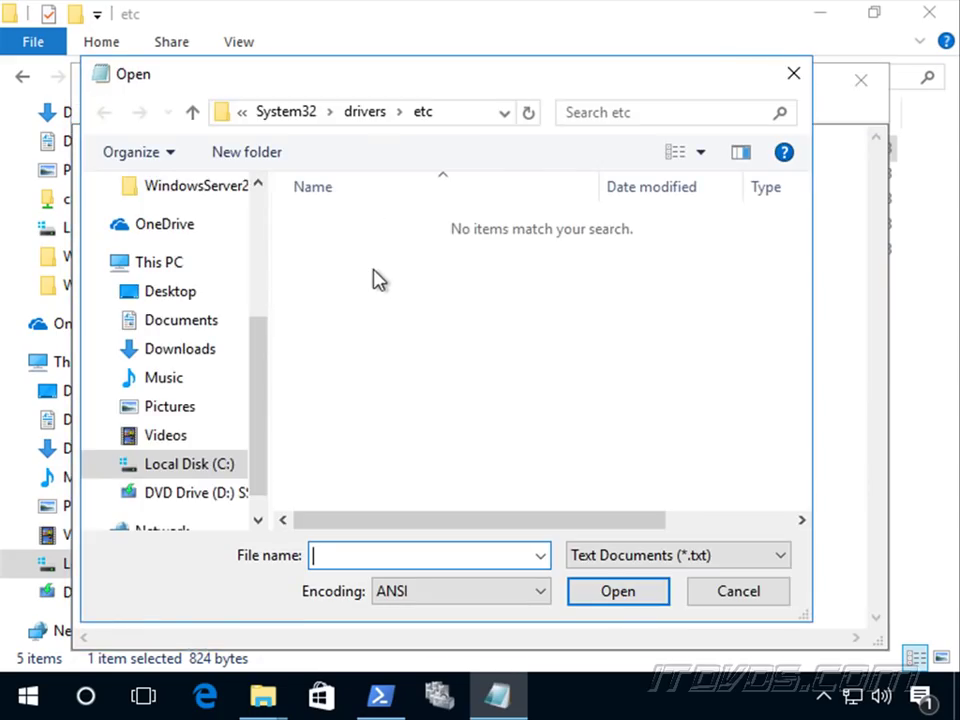
pyautogui.click(463, 116)
pyautogui.click(692, 553)
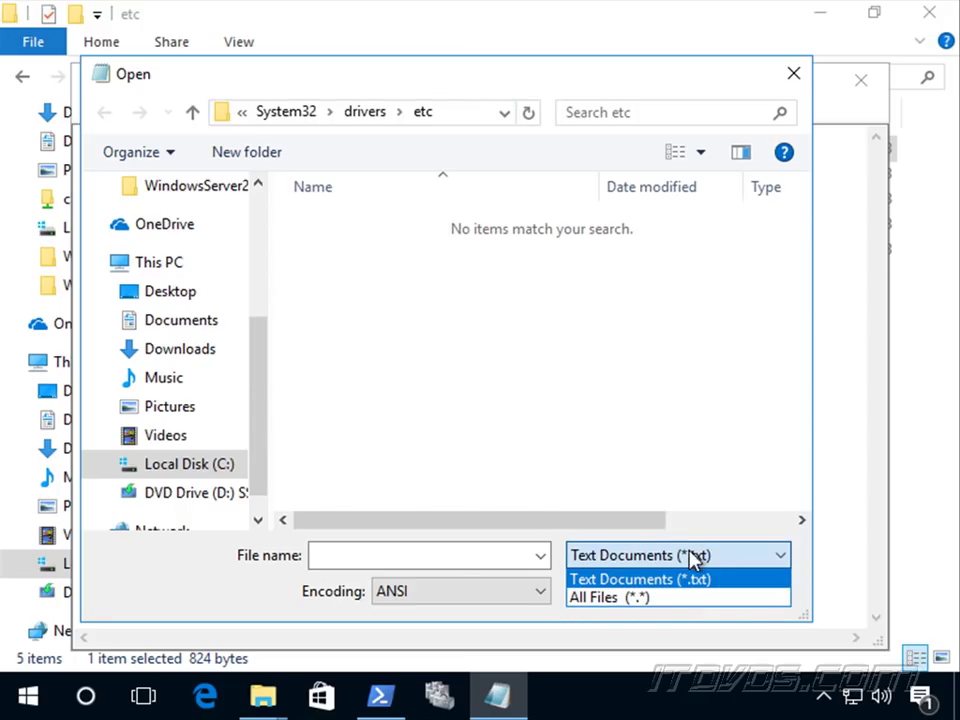
pyautogui.click(636, 597)
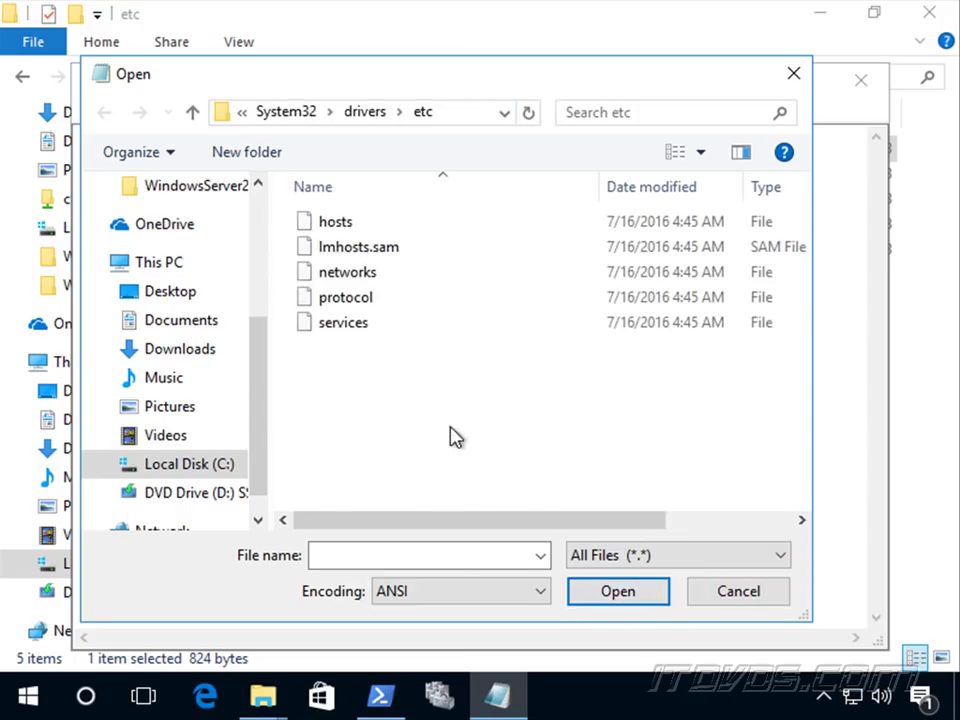
pyautogui.click(348, 224)
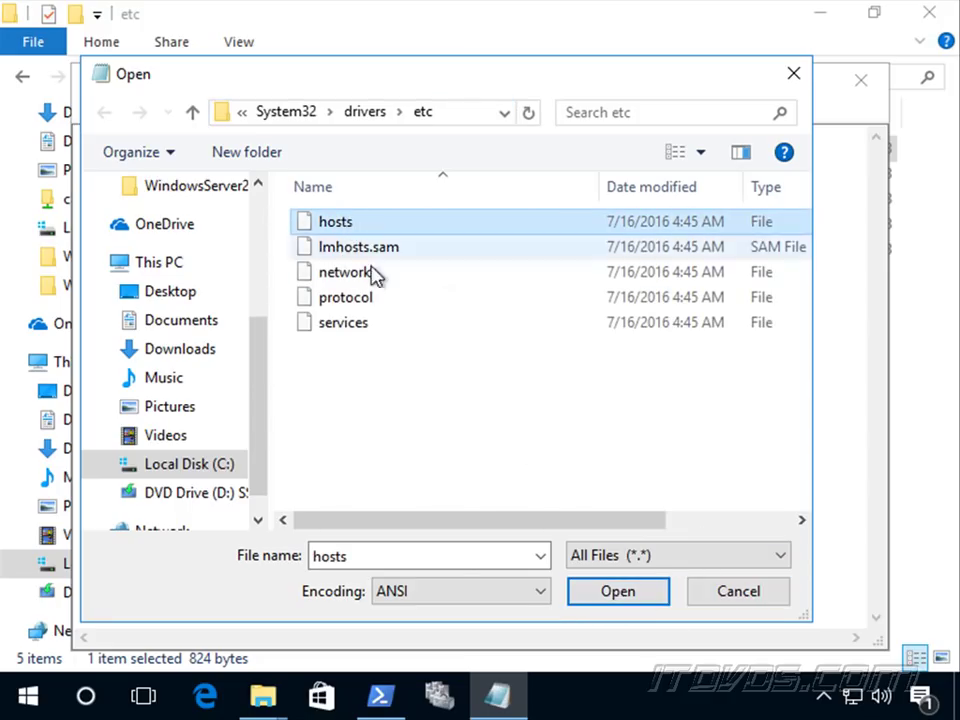
pyautogui.click(625, 596)
pyautogui.click(805, 80)
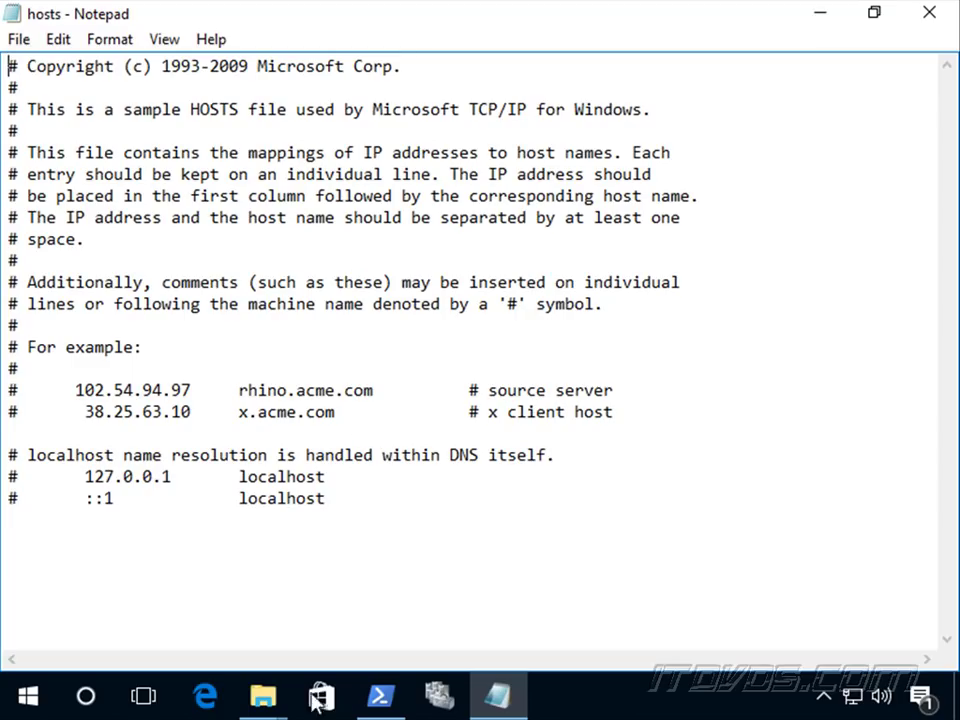
pyautogui.click(380, 697)
# - Ping website1.itdvdscorp.com, then stop the ping
pyautogui.write('ping website1.itdvdscorp.com')
pyautogui.press('Return')
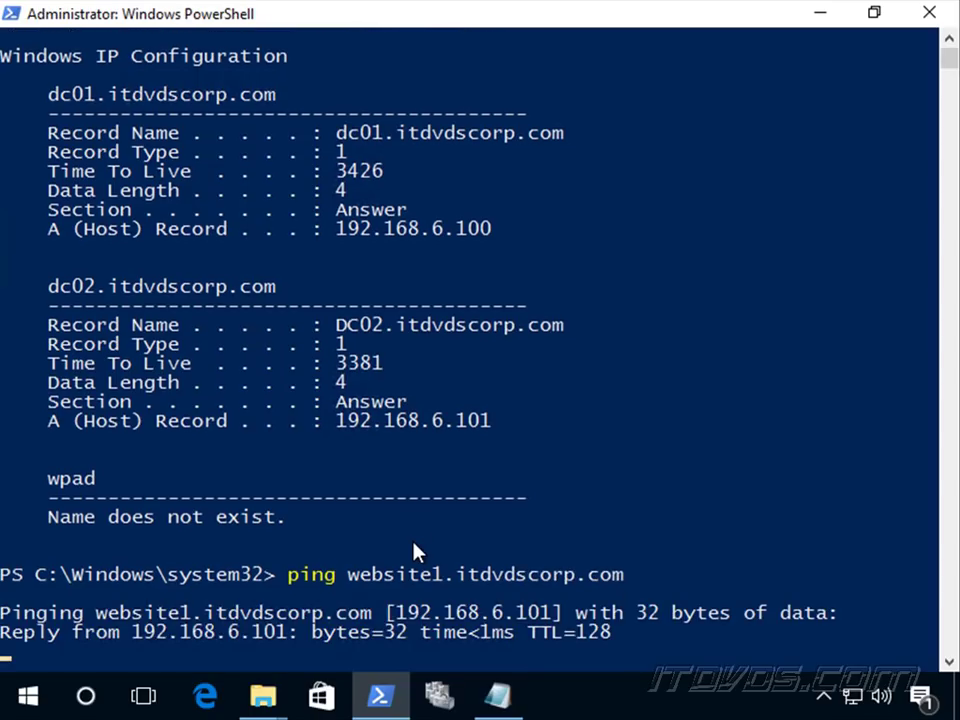
pyautogui.hotkey('ctrl', 'c')
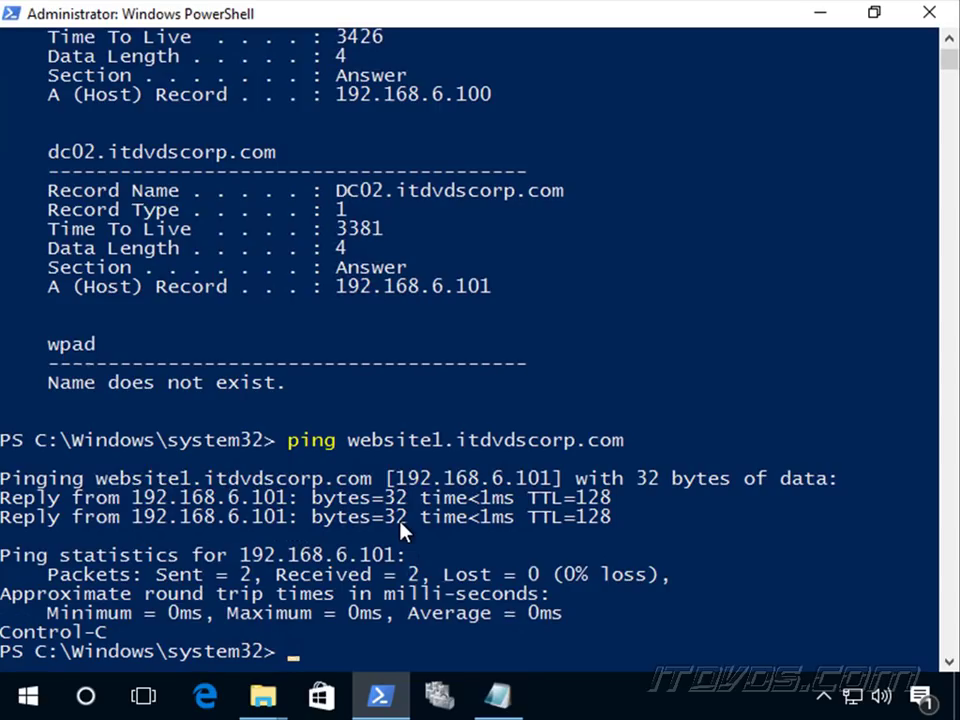
# - Re-run ipconfig /displaydns and scroll up to the website1 A record at 192.168.6.101
pyautogui.press('Up')
pyautogui.press('Up')
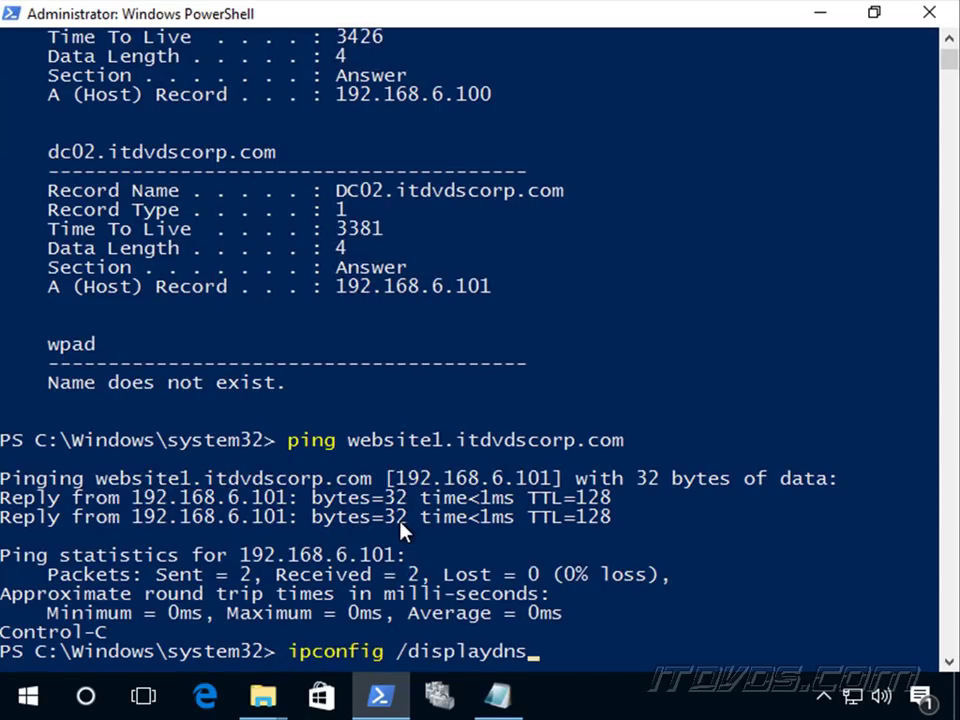
pyautogui.press('Return')
pyautogui.scroll(6, 400, 545)
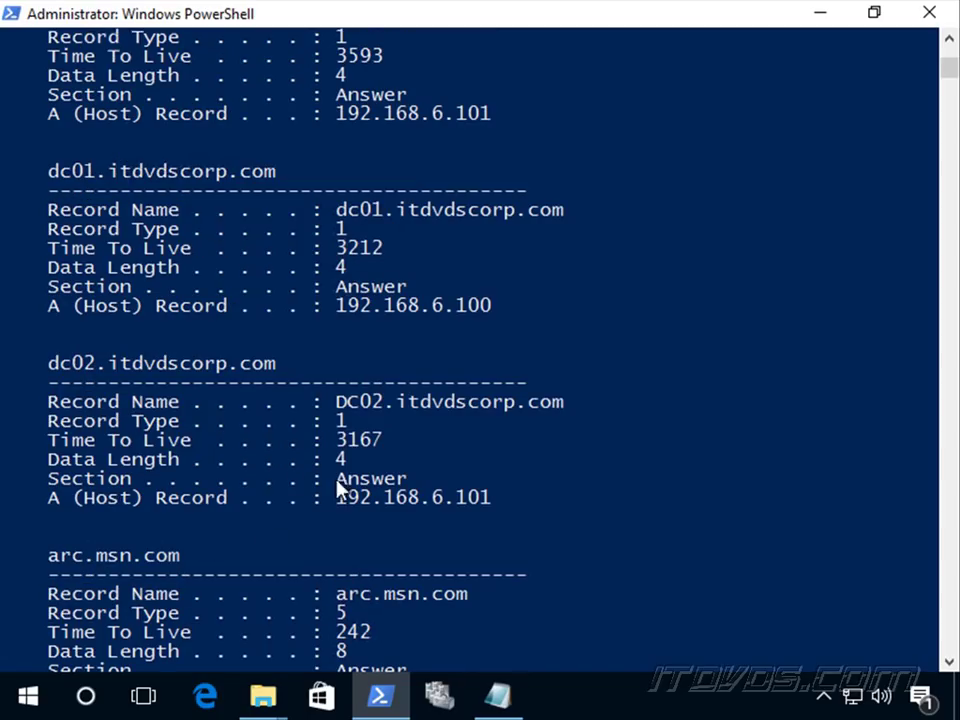
pyautogui.scroll(5, 285, 476)
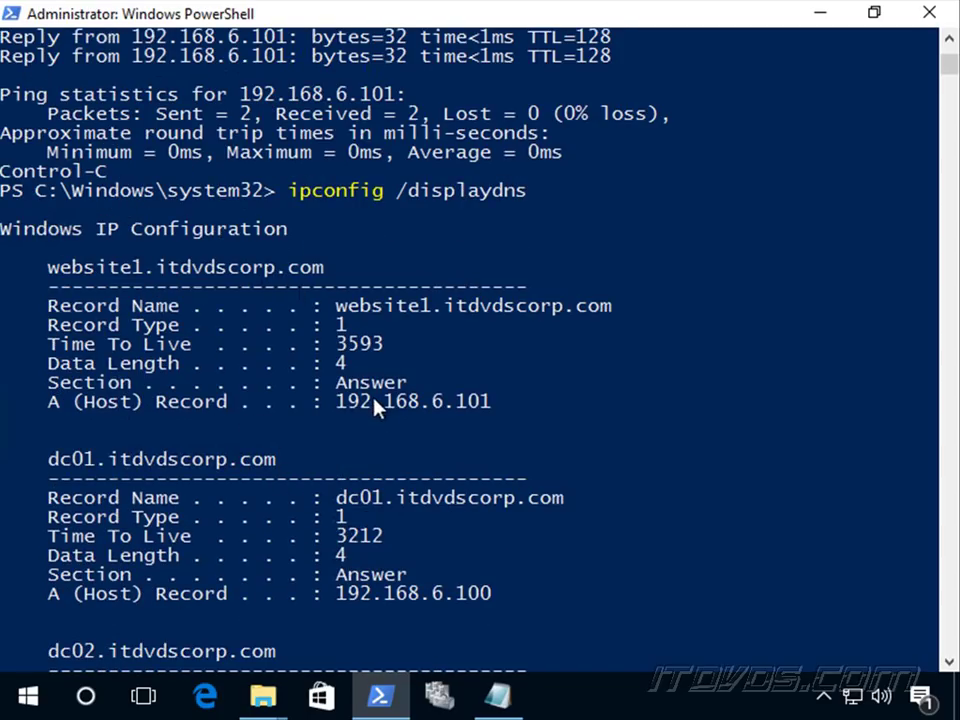
# - Append the line '192.168.6.35<Tab>website1.itdvdscorp.com' to the hosts file and save it
pyautogui.click(500, 700)
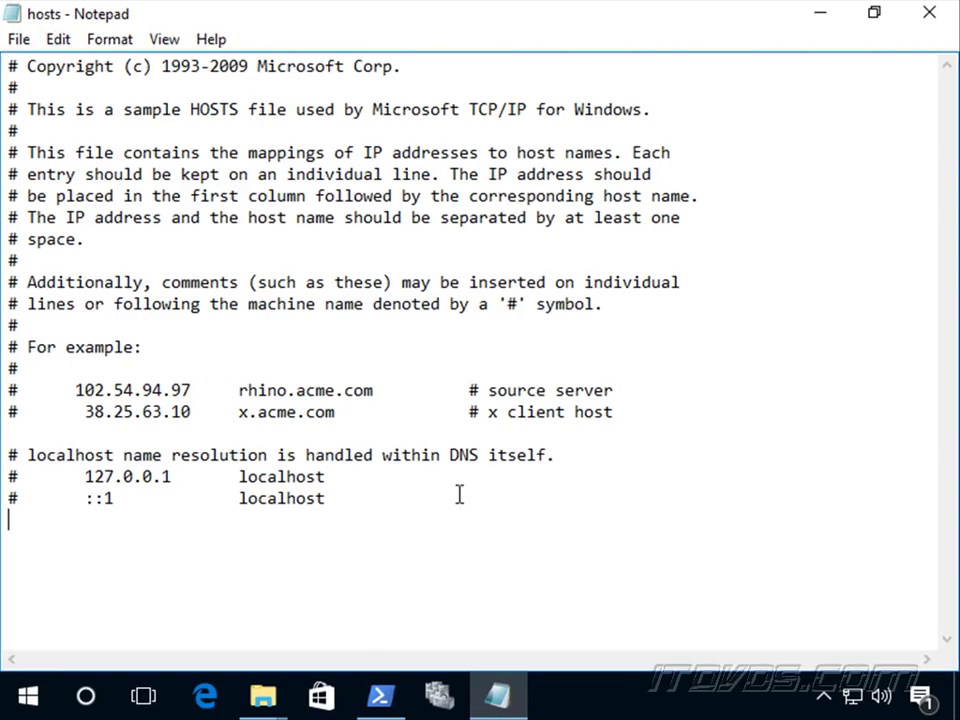
pyautogui.write('192.168.6.')
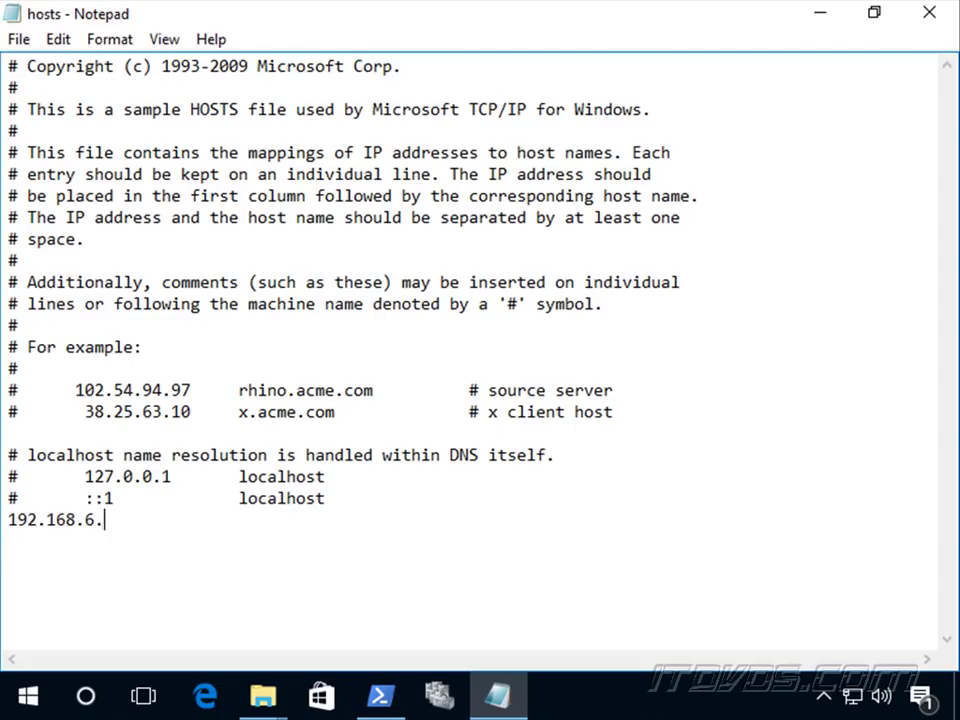
pyautogui.write('35')
pyautogui.press('Tab')
pyautogui.write('websit')
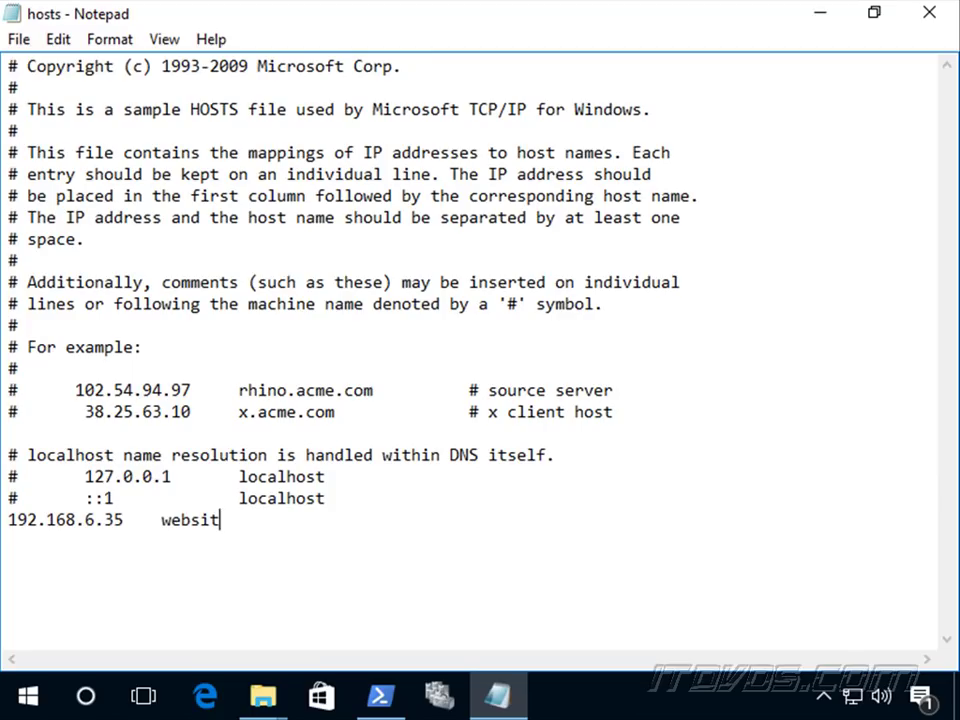
pyautogui.write('e1.itdvdsc')
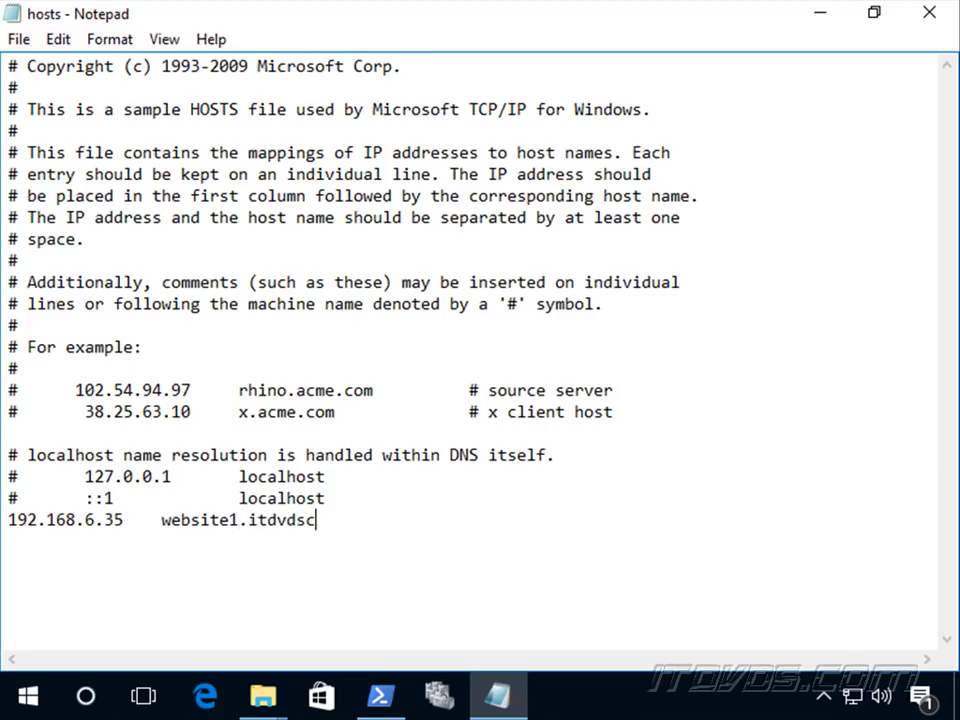
pyautogui.write('orp.com')
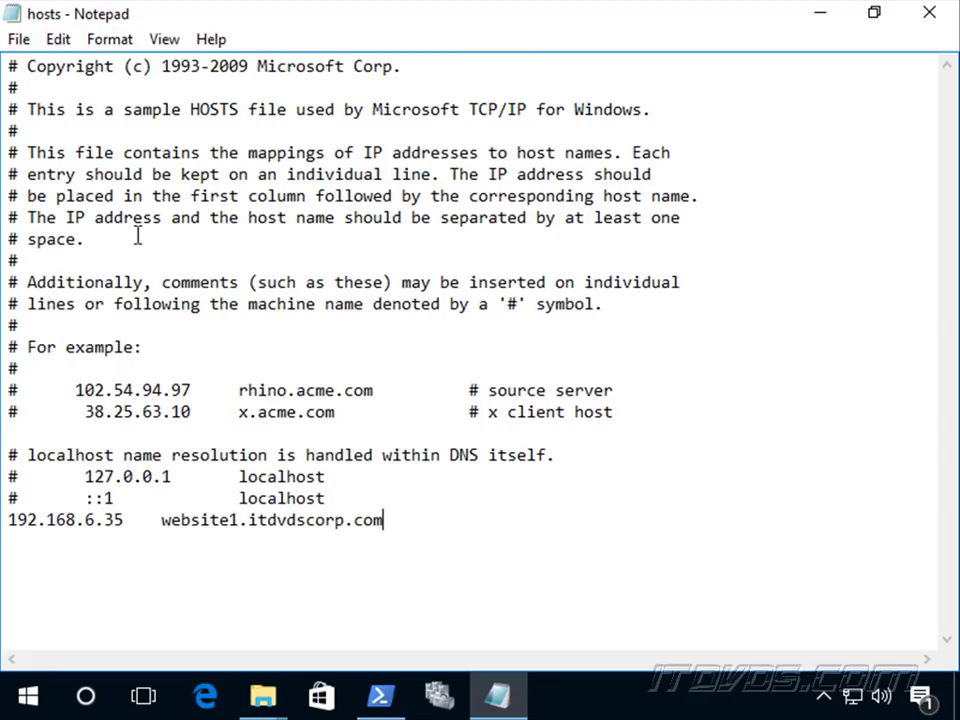
pyautogui.click(20, 42)
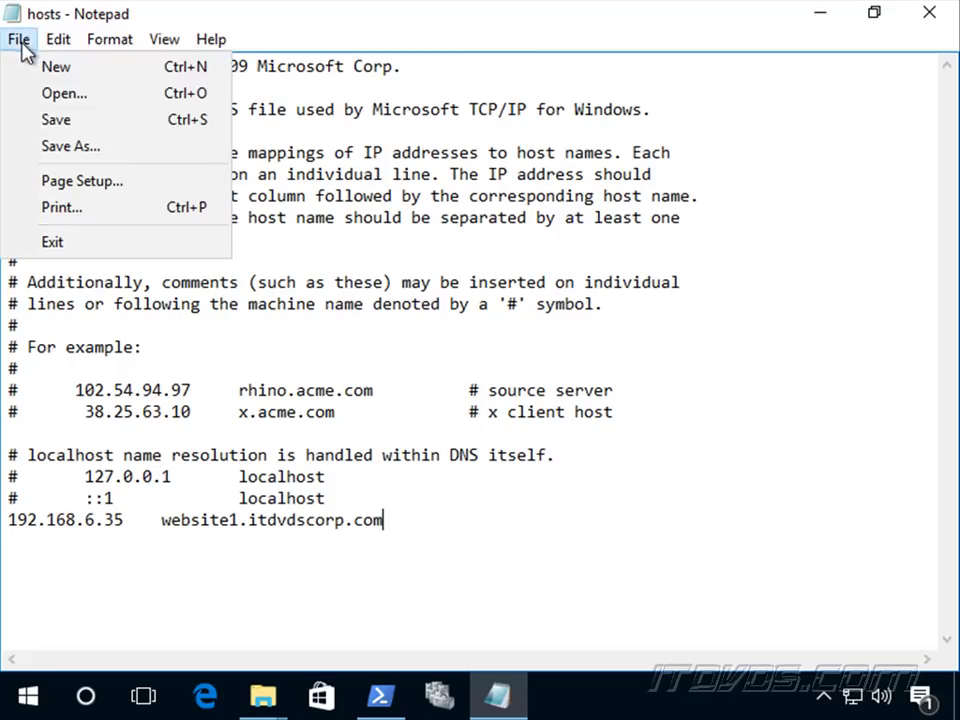
pyautogui.click(73, 124)
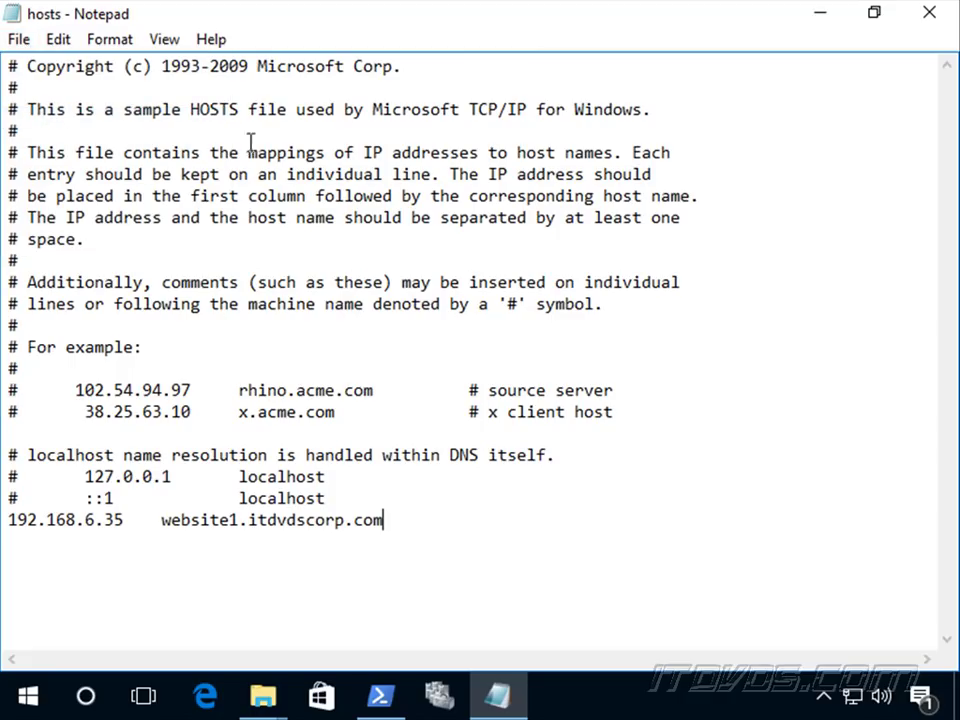
# - Re-run ipconfig /displaydns to see website1.itdvdscorp.com cached at 192.168.6.35 with TTL 86400
pyautogui.click(822, 18)
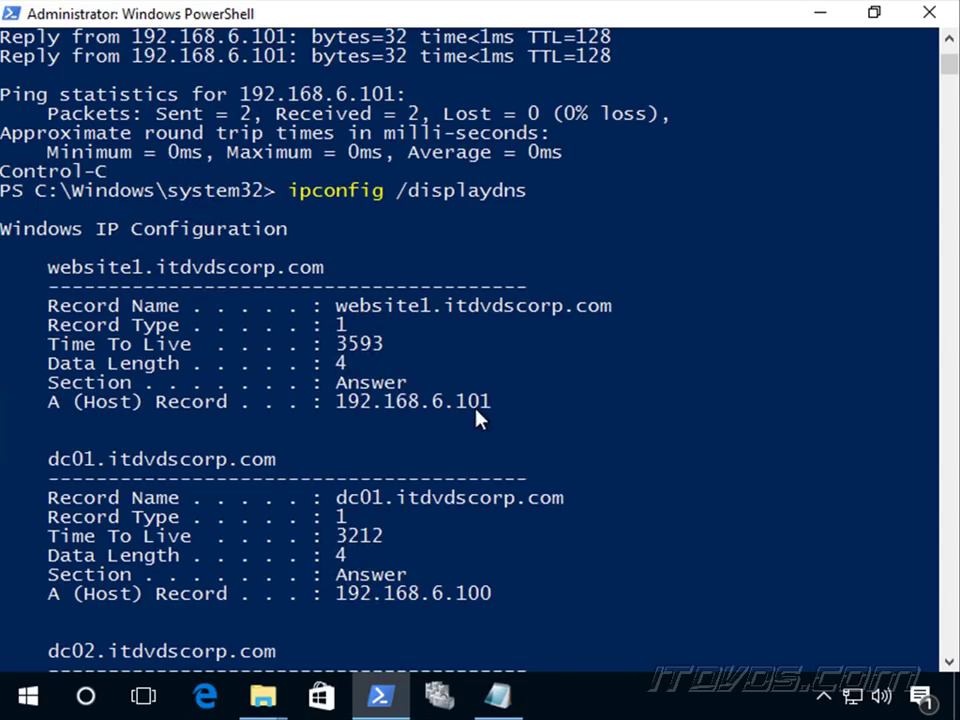
pyautogui.scroll(-11, 433, 313)
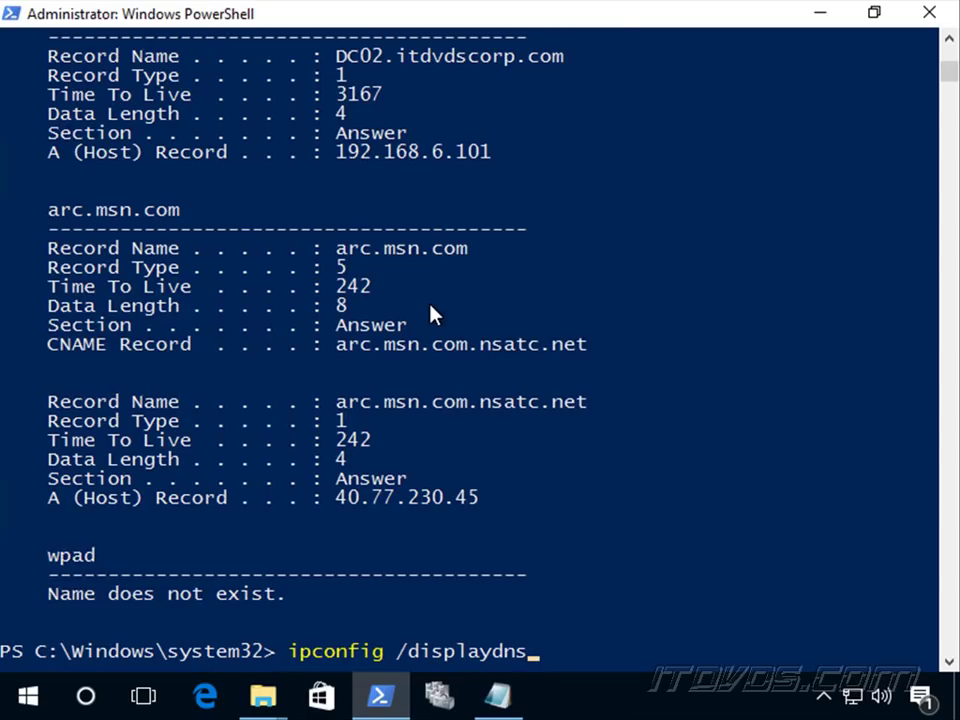
pyautogui.press('Return')
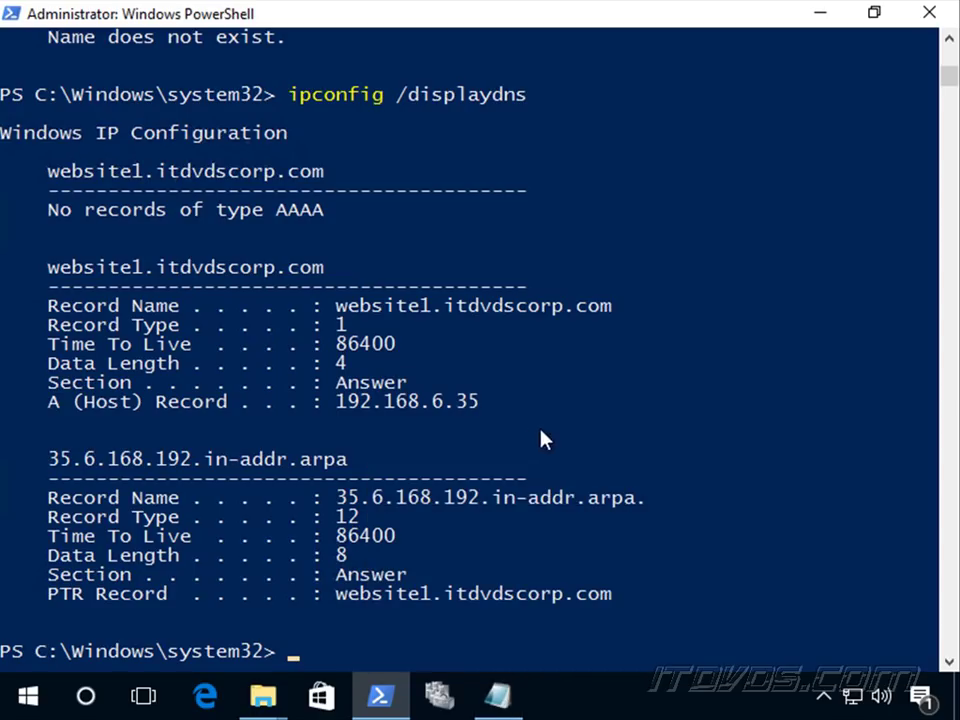
pyautogui.click(497, 697)
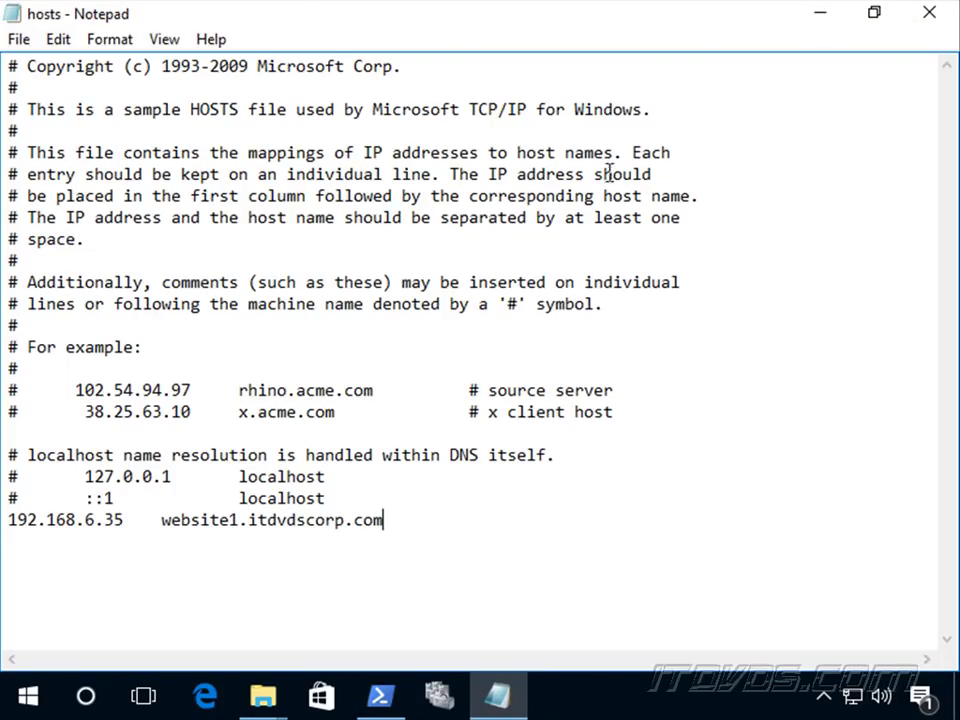
pyautogui.click(826, 14)
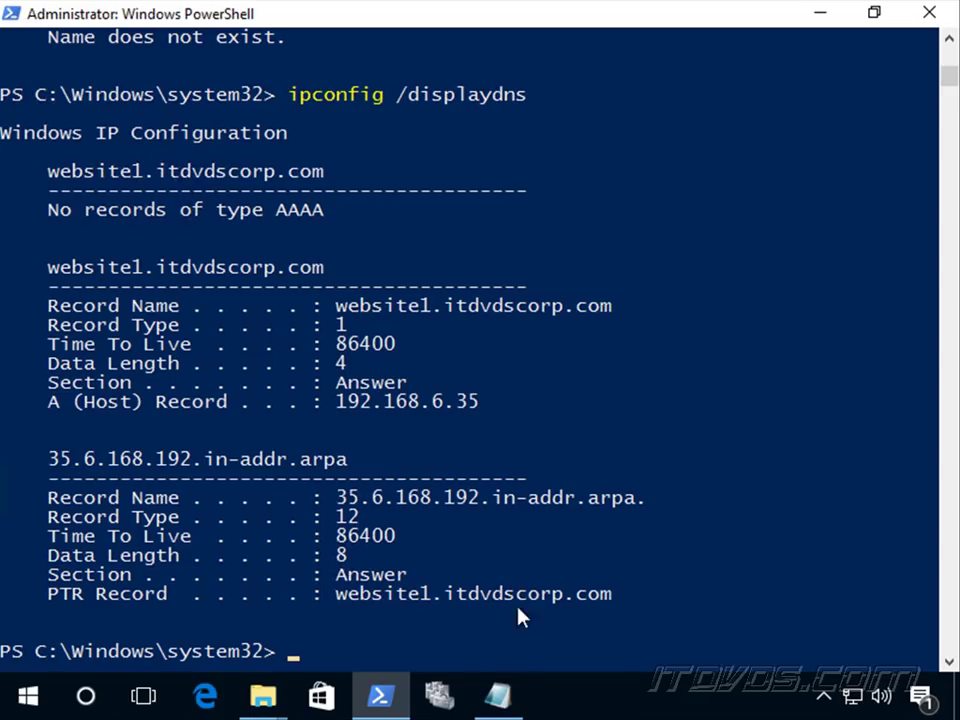
# - Review Ethernet's IPv4 settings (DNS 192.168.6.100 and 192.168.6.101) and cancel without changes
pyautogui.moveTo(500, 706)
pyautogui.rightClick(32, 698)
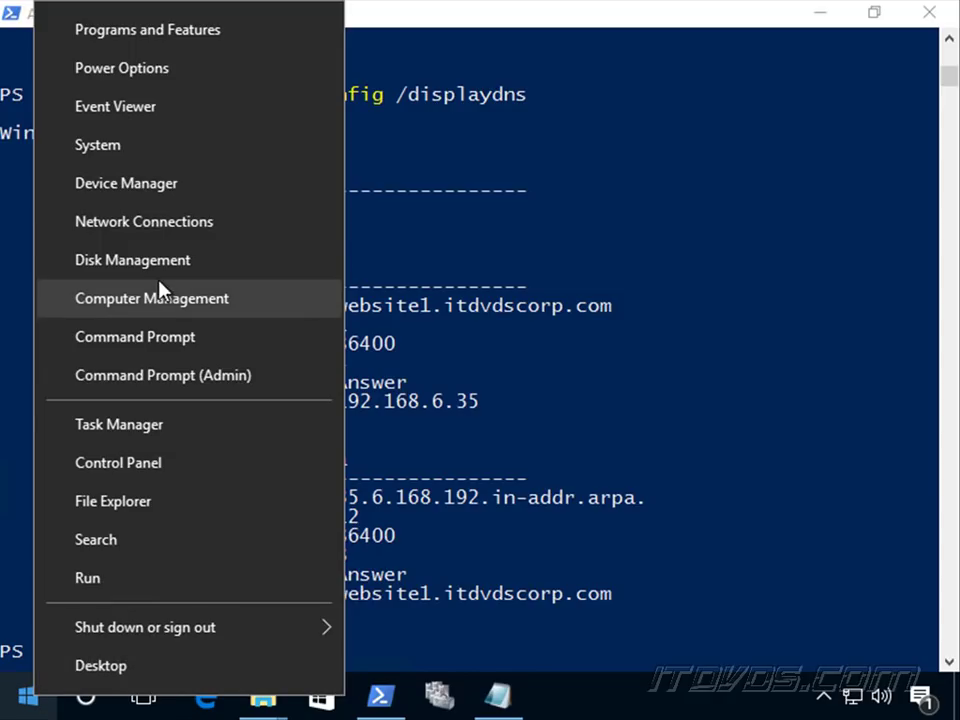
pyautogui.click(171, 222)
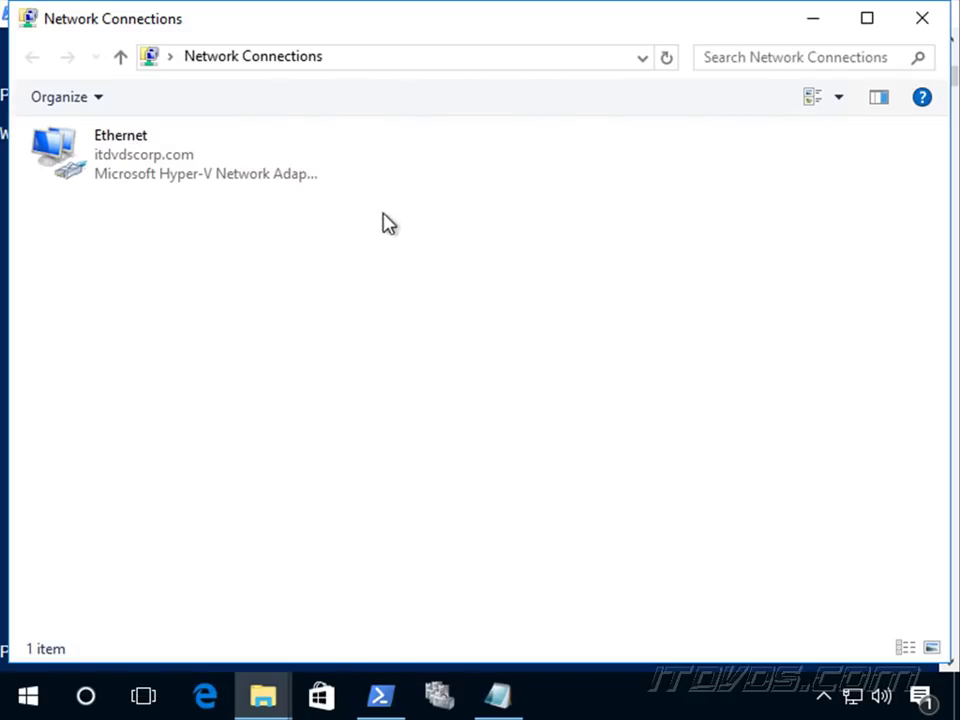
pyautogui.click(866, 18)
pyautogui.rightClick(103, 157)
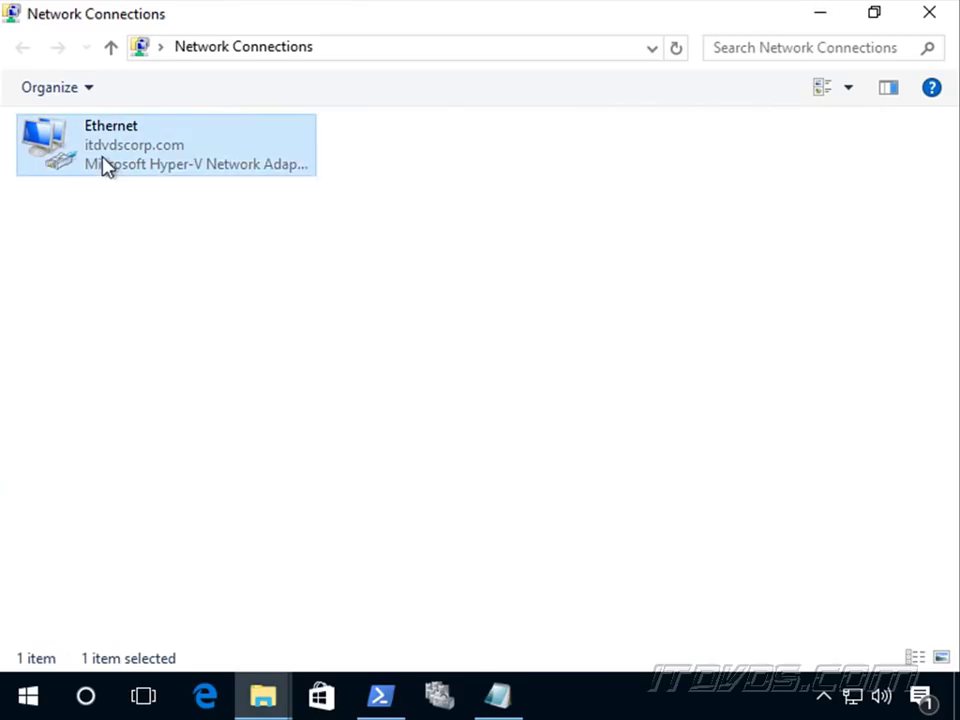
pyautogui.click(199, 387)
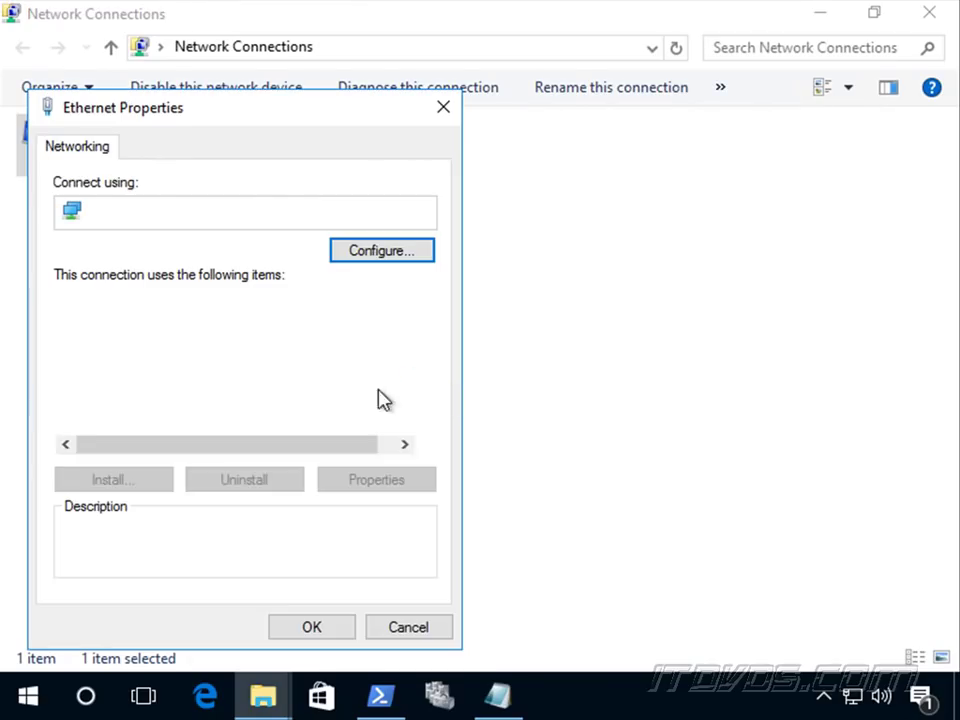
pyautogui.click(230, 363)
pyautogui.click(384, 482)
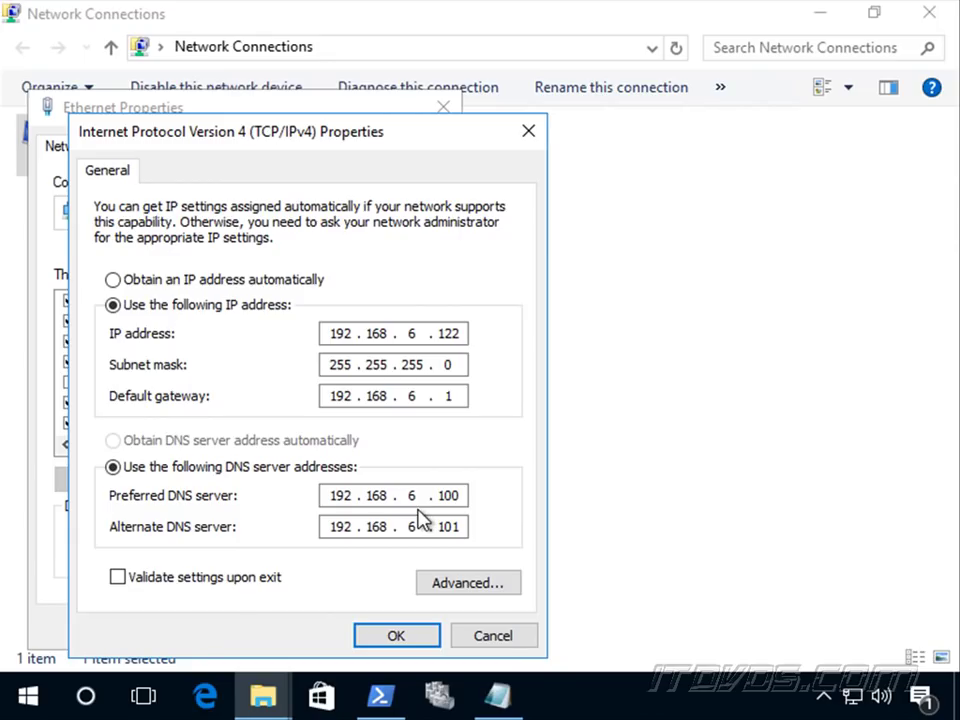
pyautogui.click(495, 636)
pyautogui.click(425, 630)
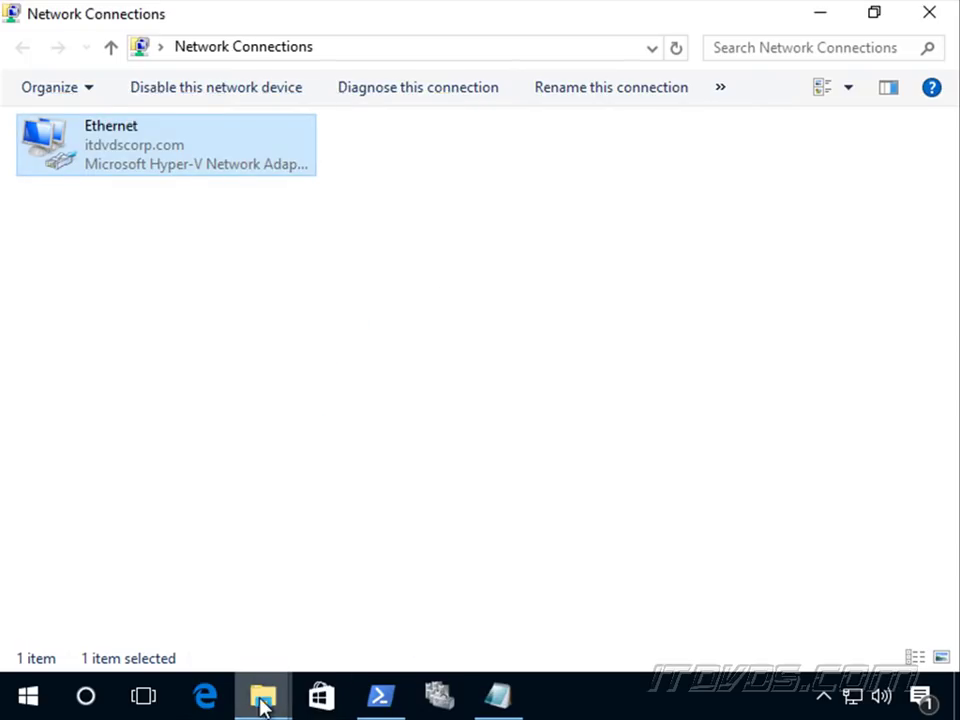
pyautogui.click(207, 700)
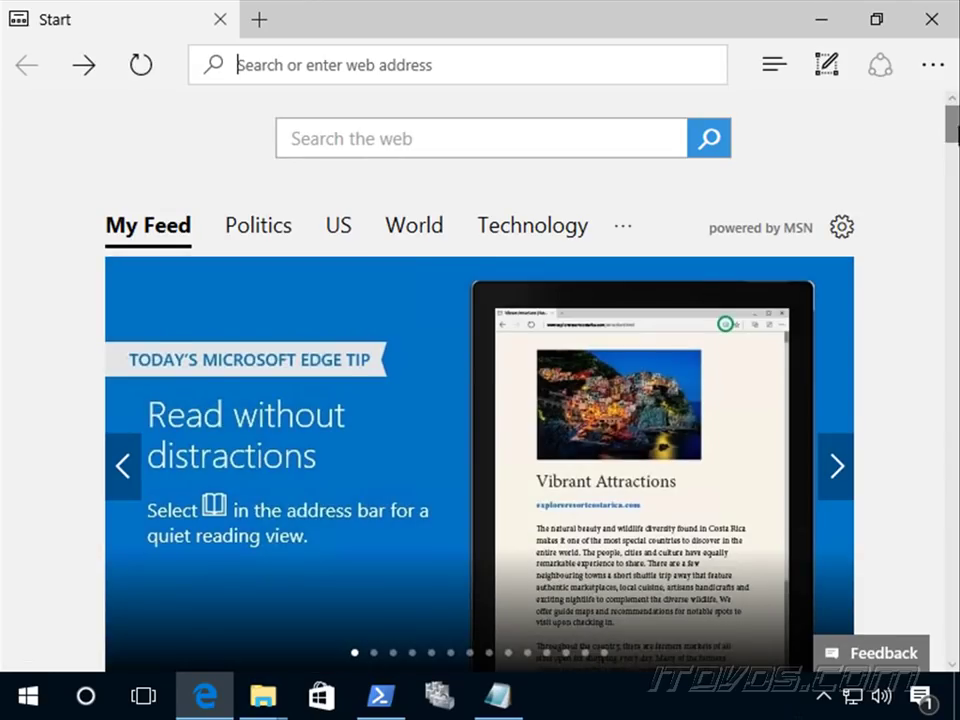
# - Scroll the Edge start page, then return to PowerShell's DNS cache output
pyautogui.moveTo(953, 130)
pyautogui.mouseDown()
pyautogui.moveTo(951, 199)
pyautogui.moveTo(953, 130)
pyautogui.mouseUp()
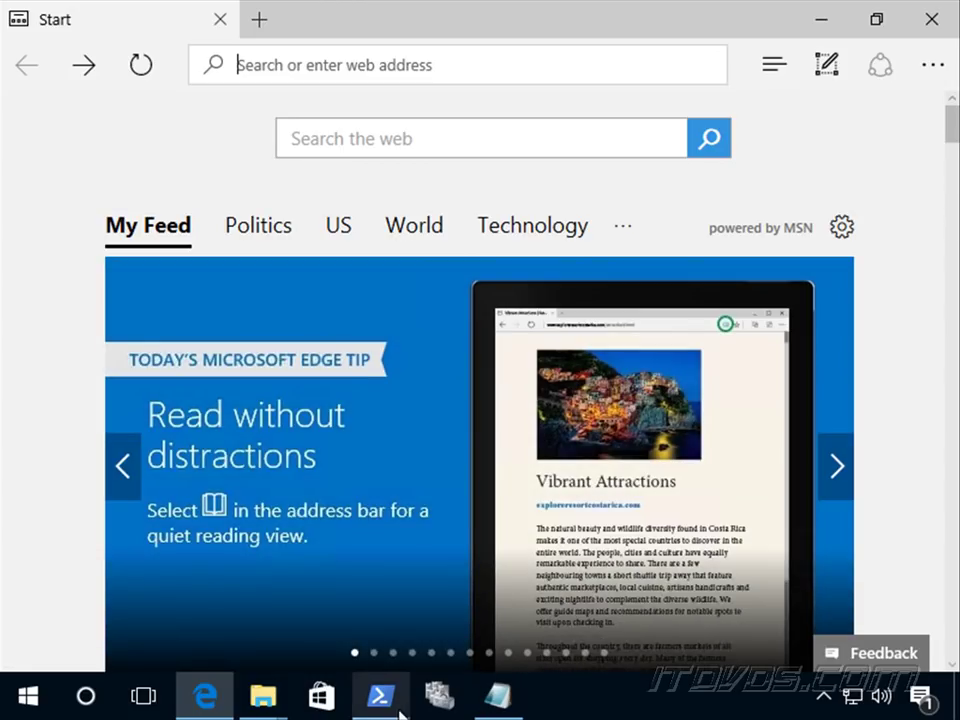
pyautogui.click(399, 710)
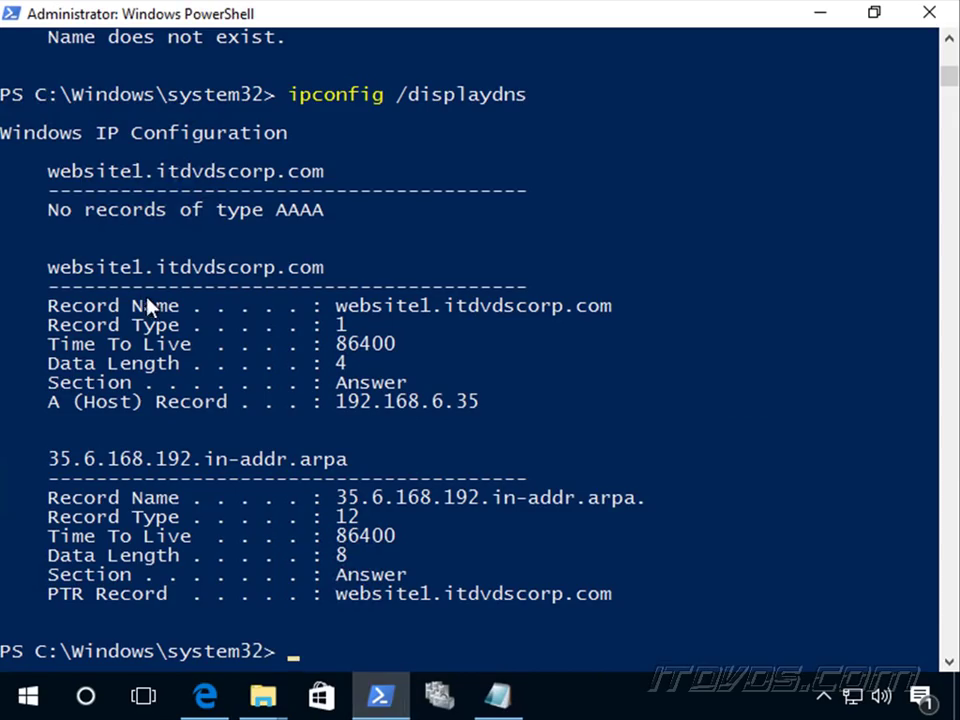
# - Re-run ipconfig /displaydns and scroll through cached lookups like images.taboola.com and c.msn.com
pyautogui.press('Up')
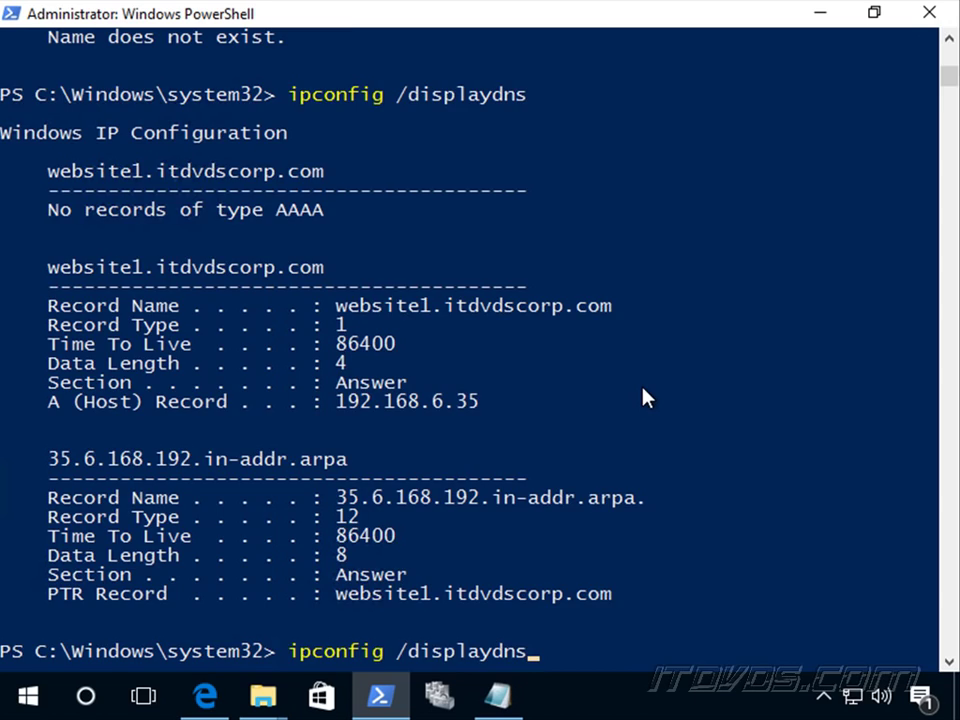
pyautogui.press('Return')
pyautogui.scroll(4, 500, 466)
pyautogui.scroll(5, 499, 467)
pyautogui.scroll(2, 373, 518)
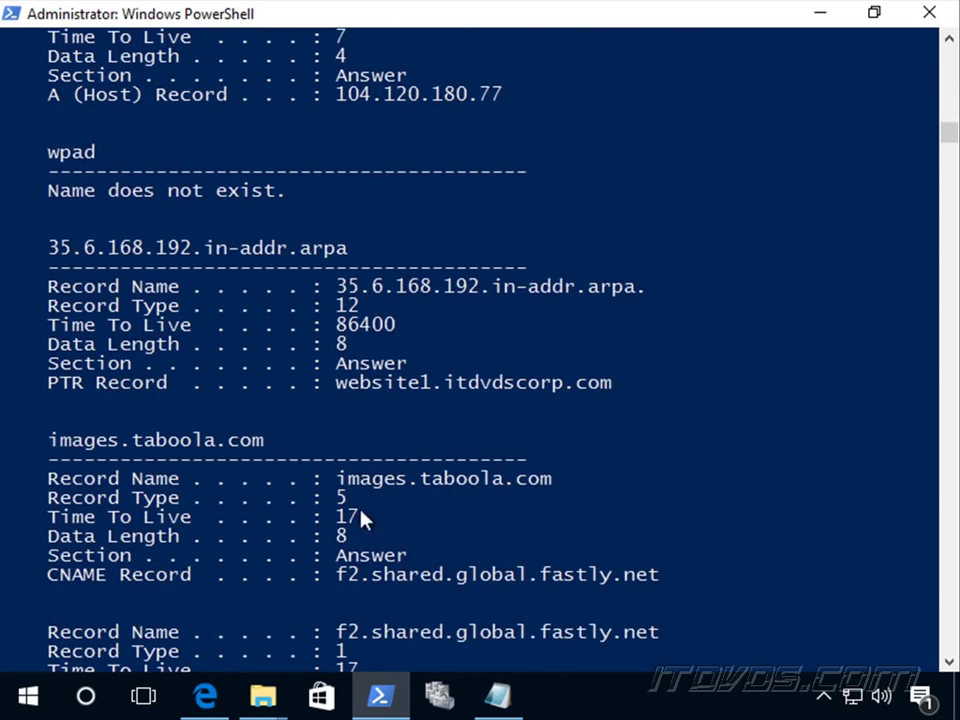
pyautogui.scroll(12, 247, 467)
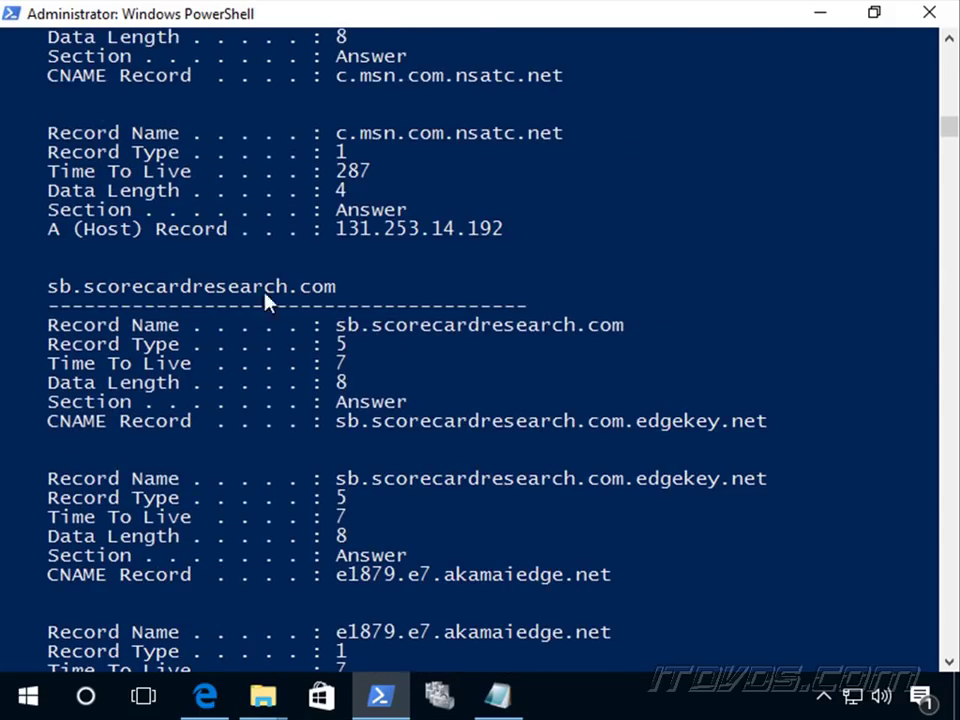
pyautogui.scroll(8, 180, 293)
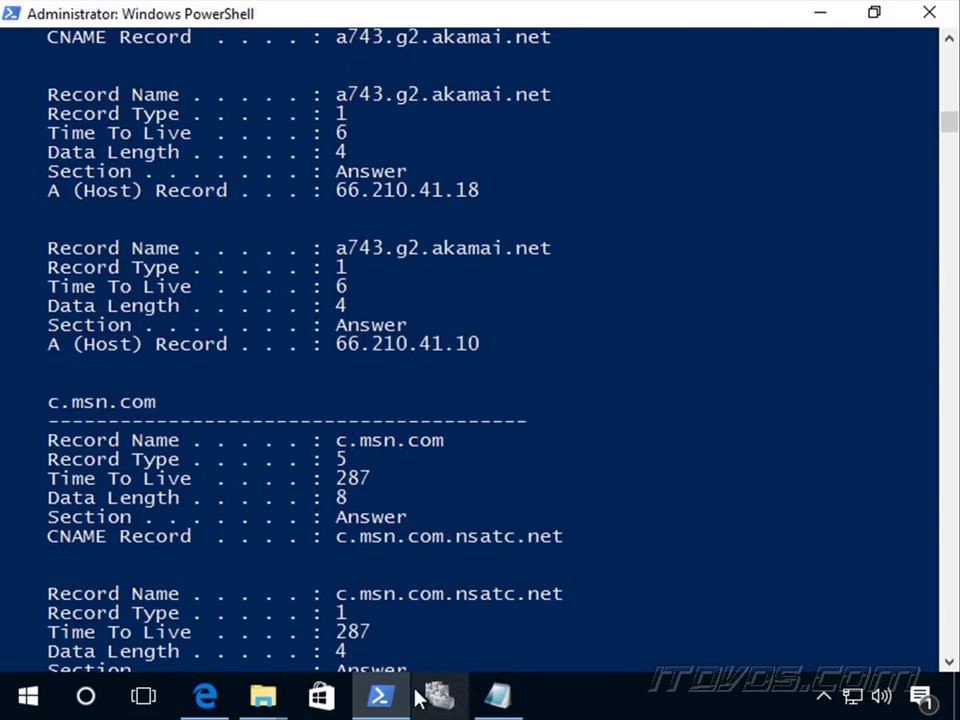
pyautogui.click(222, 697)
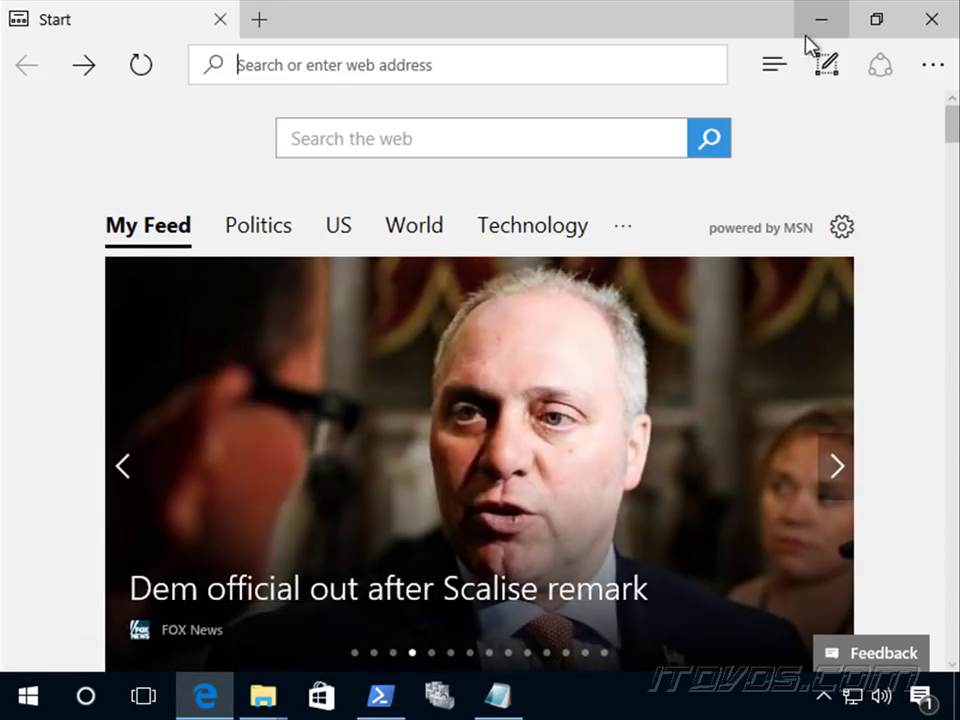
# - Begin entering 'itd' as the new address in Edge's address bar
pyautogui.click(815, 25)
pyautogui.scroll(6, 364, 399)
pyautogui.scroll(1, 370, 388)
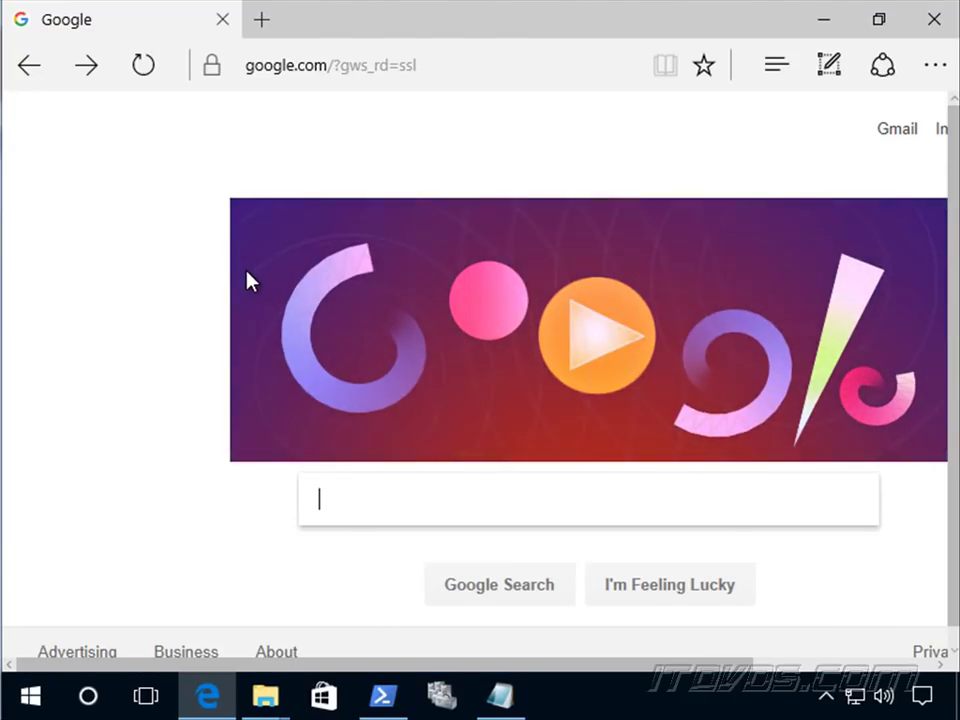
pyautogui.click(457, 68)
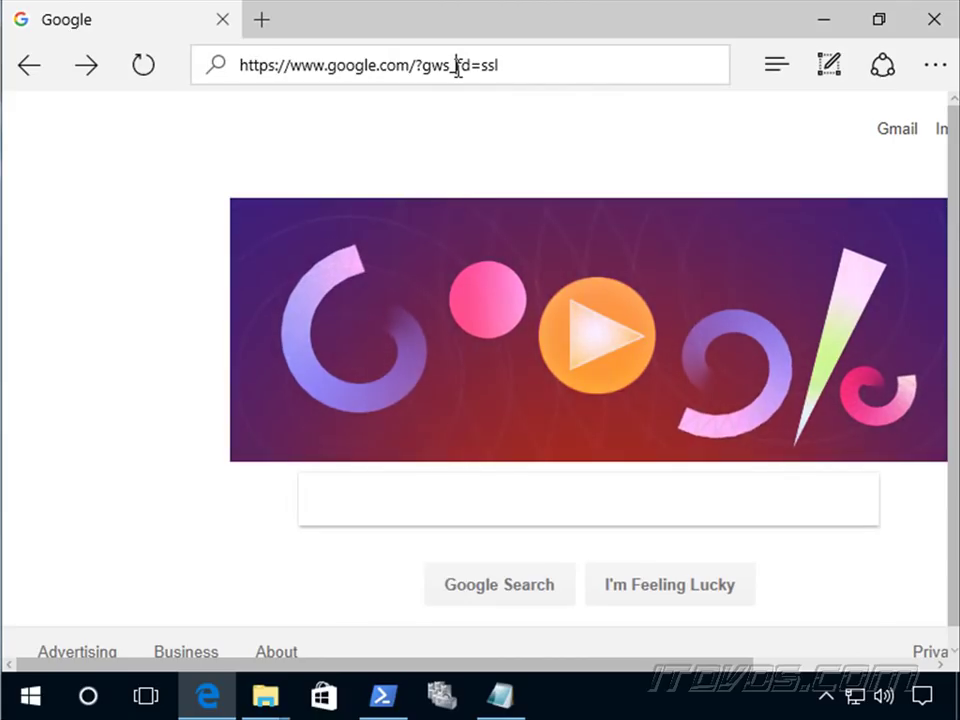
pyautogui.click(457, 66)
pyautogui.write('itd')
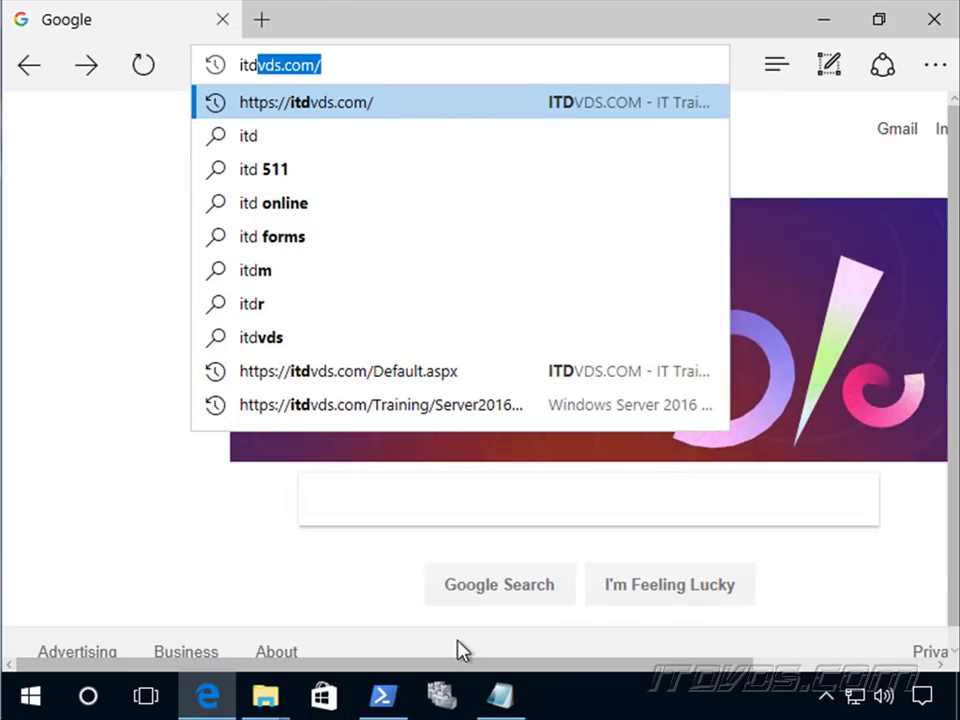
pyautogui.click(390, 705)
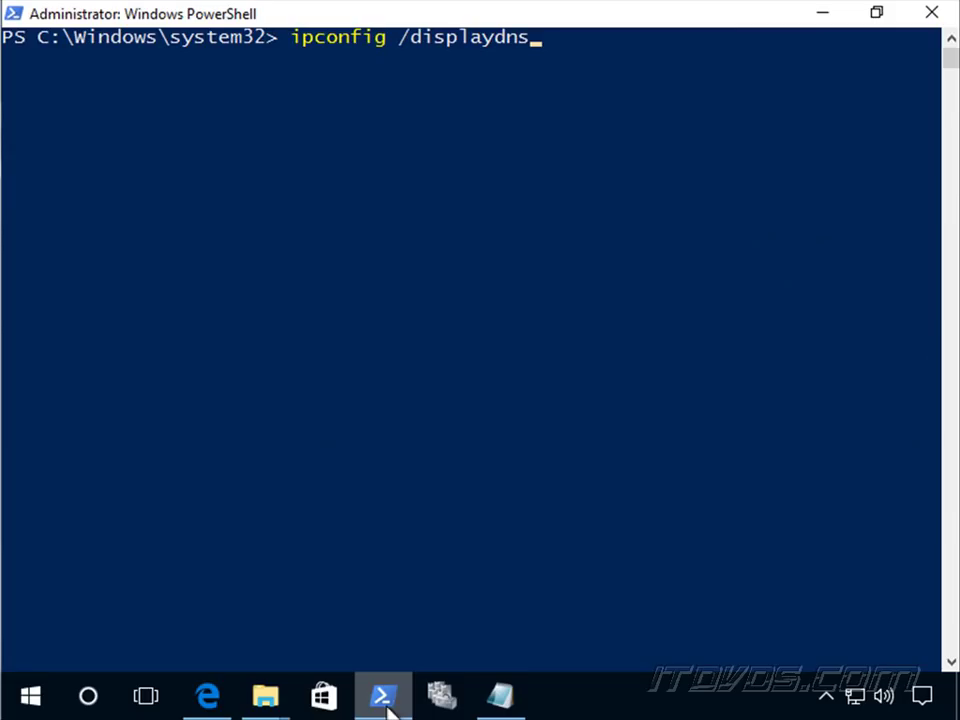
pyautogui.press('Return')
pyautogui.scroll(2, 372, 537)
pyautogui.scroll(5, 372, 537)
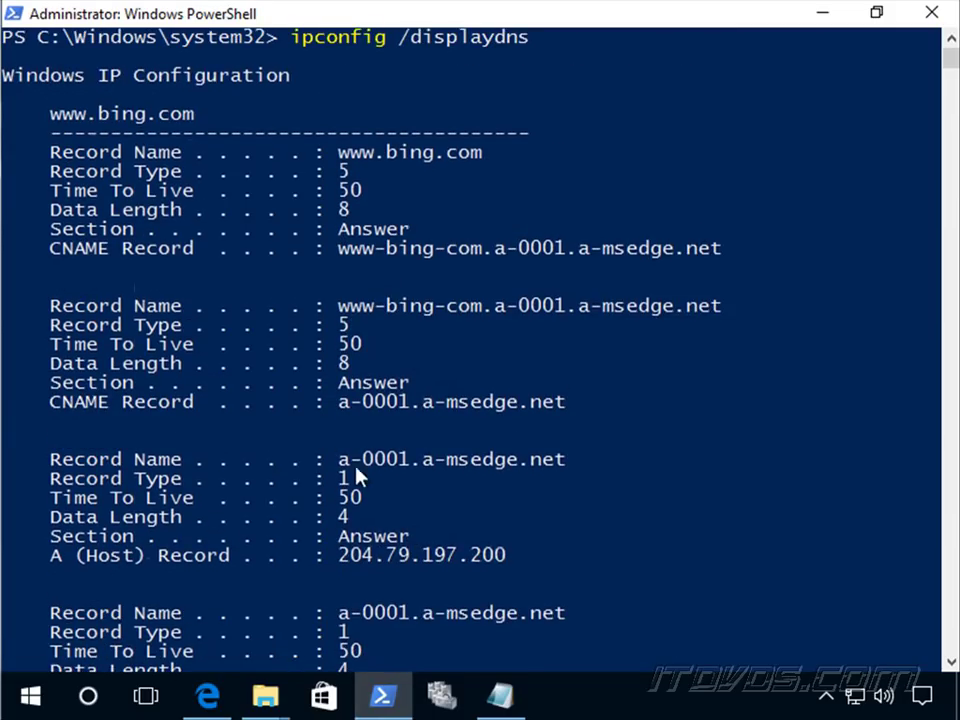
# - Load the itdvds.com home page in Edge
pyautogui.click(821, 14)
pyautogui.click(404, 67)
pyautogui.click(405, 67)
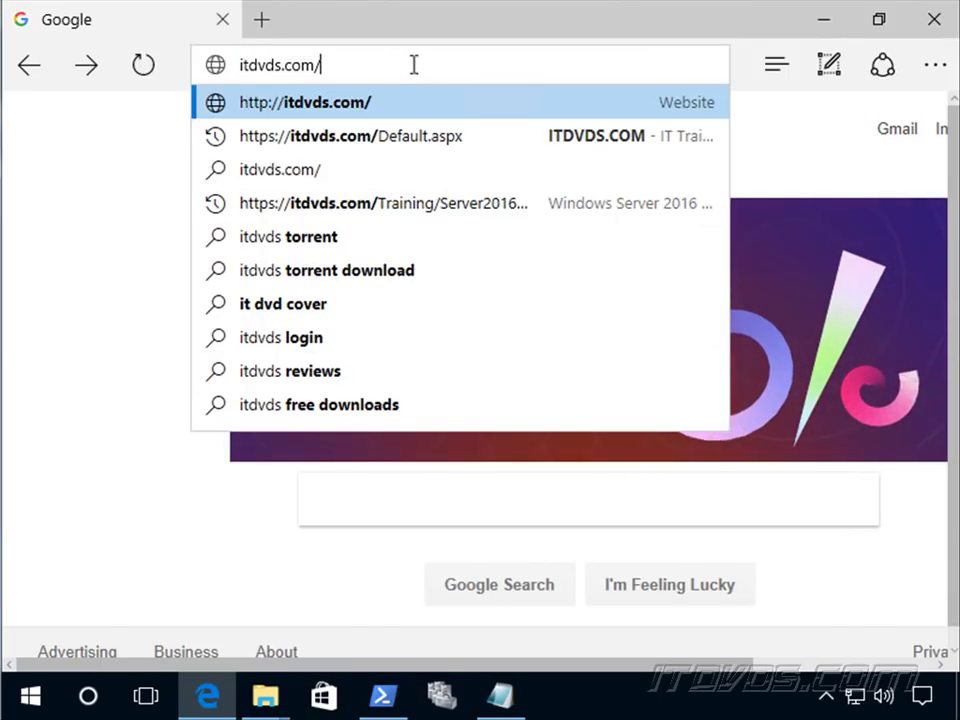
pyautogui.press('Return')
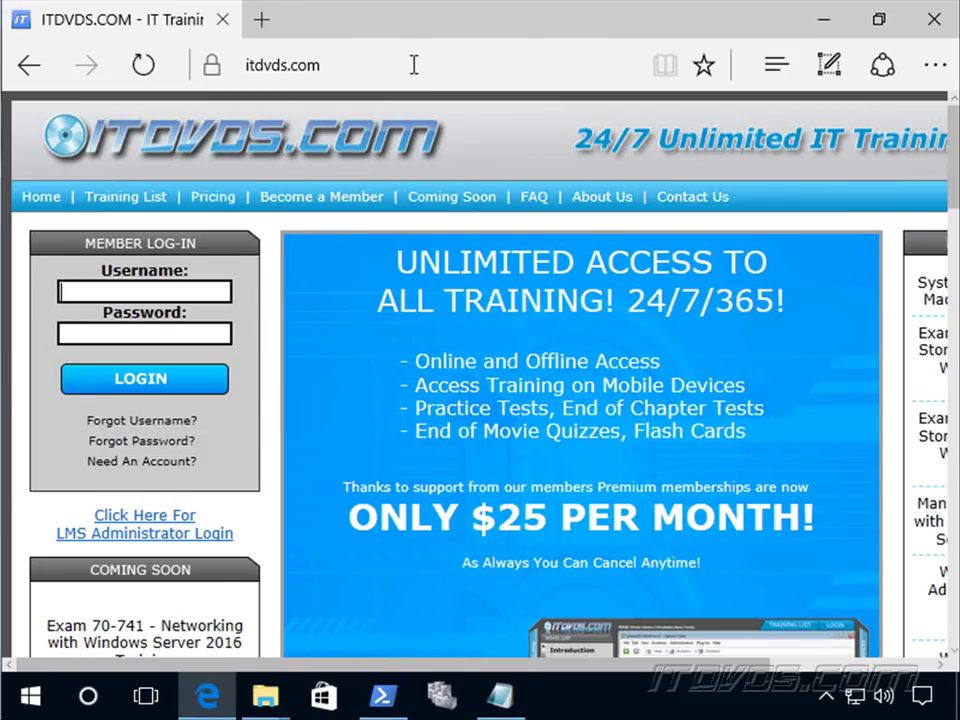
# - Review the Ethernet IPv4 settings (DNS 192.168.6.100 and 192.168.6.101) and close both dialogs unchanged
pyautogui.moveTo(272, 698)
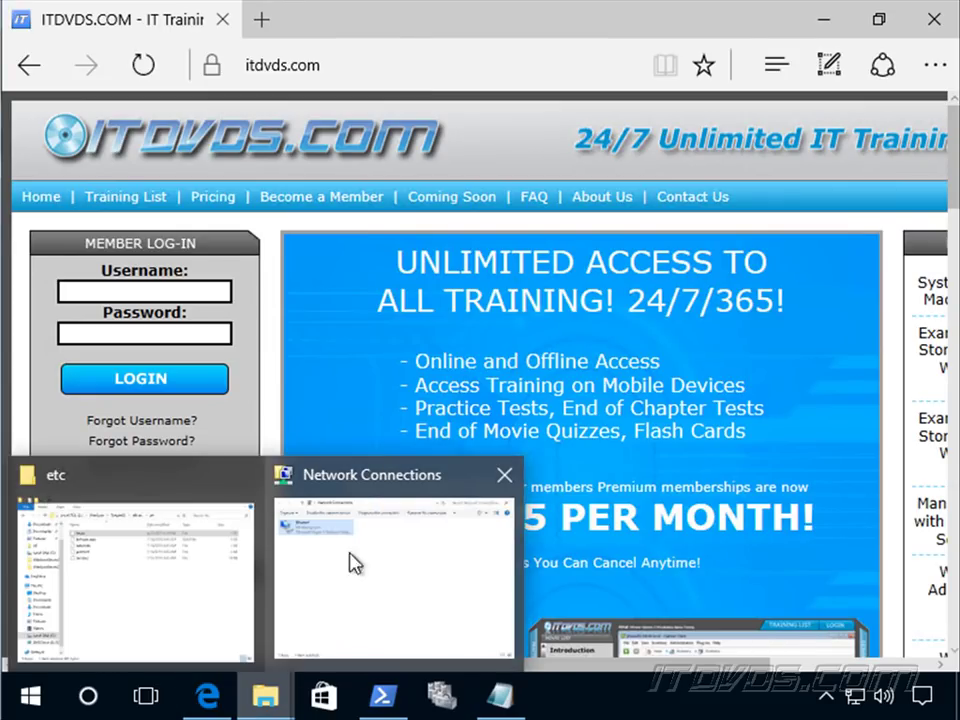
pyautogui.click(364, 482)
pyautogui.rightClick(96, 147)
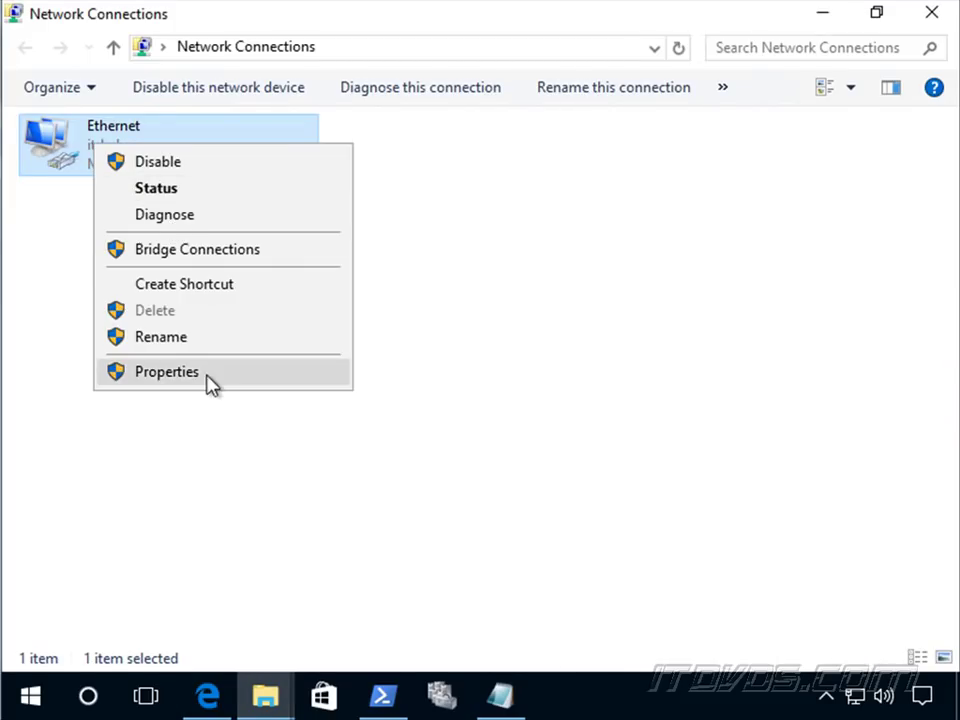
pyautogui.click(209, 373)
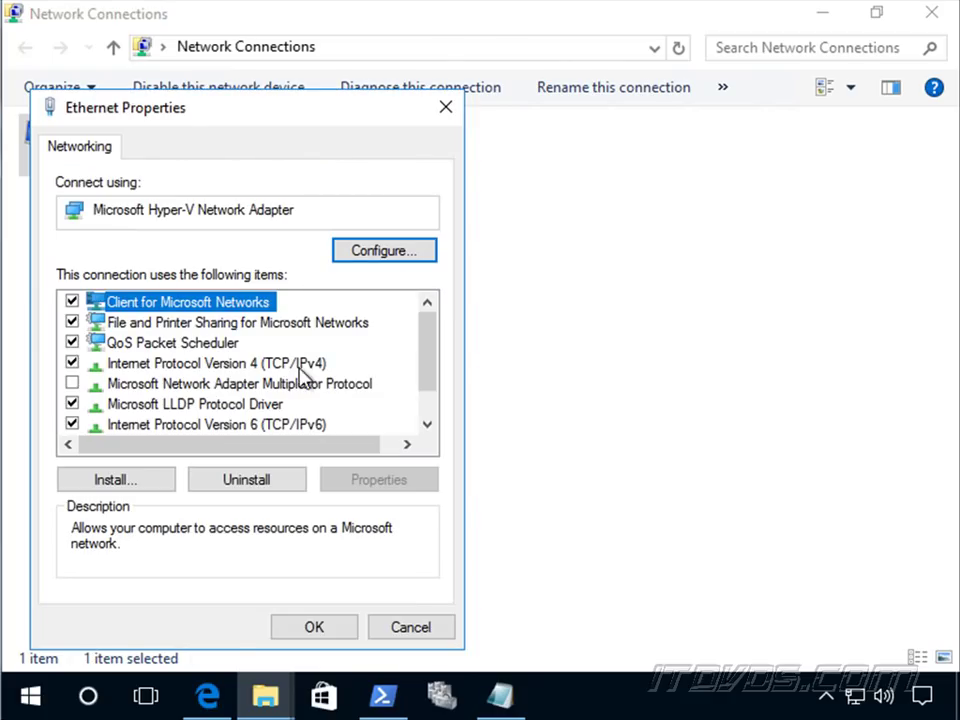
pyautogui.click(300, 364)
pyautogui.click(393, 485)
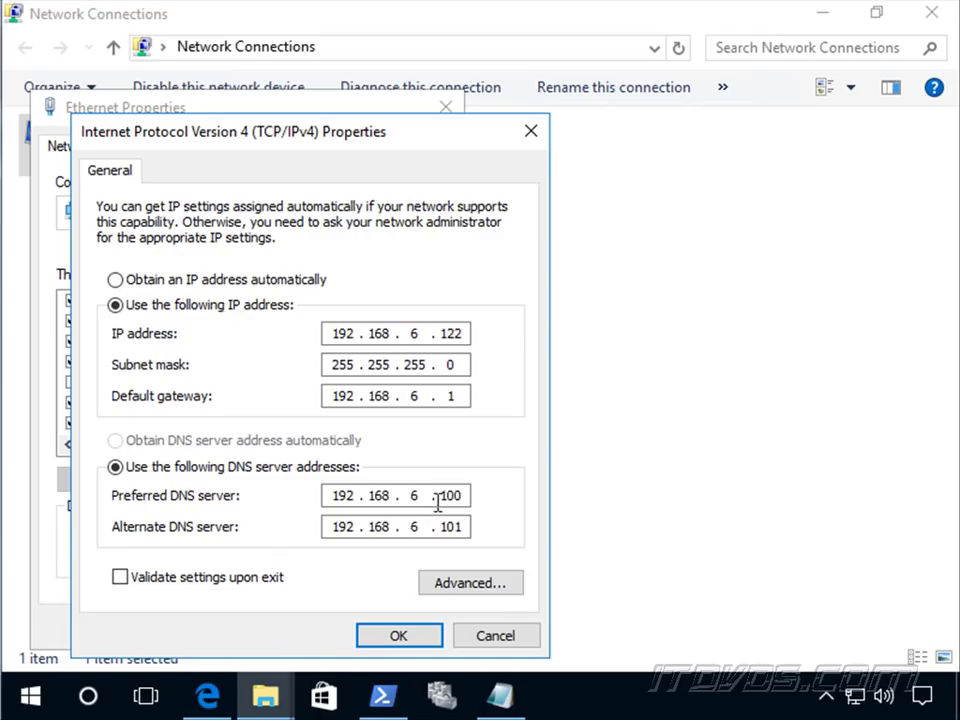
pyautogui.click(505, 639)
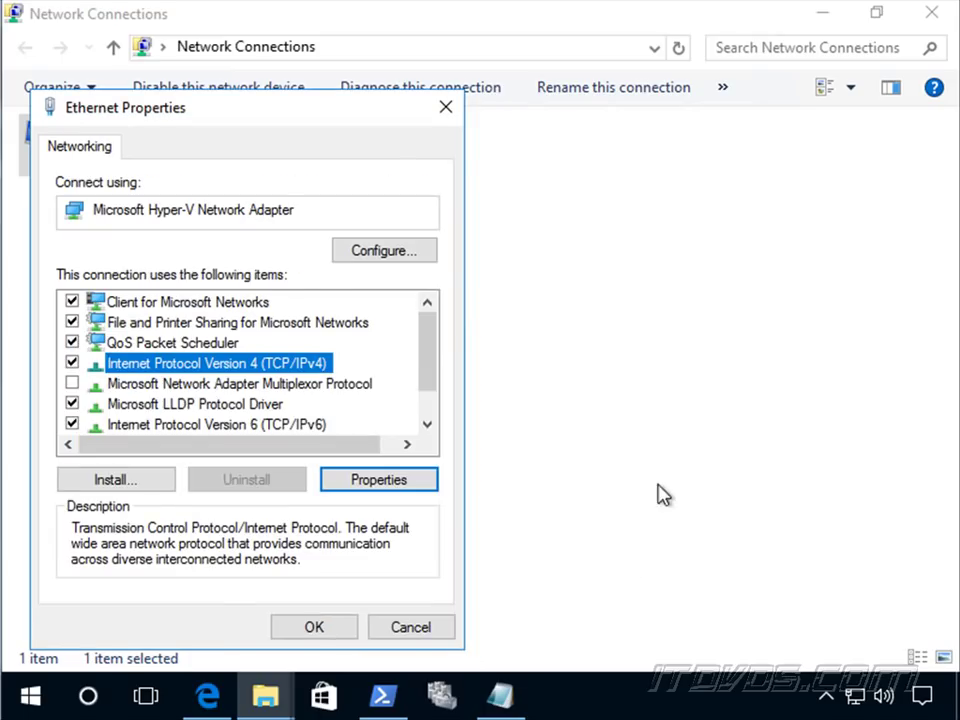
pyautogui.click(445, 622)
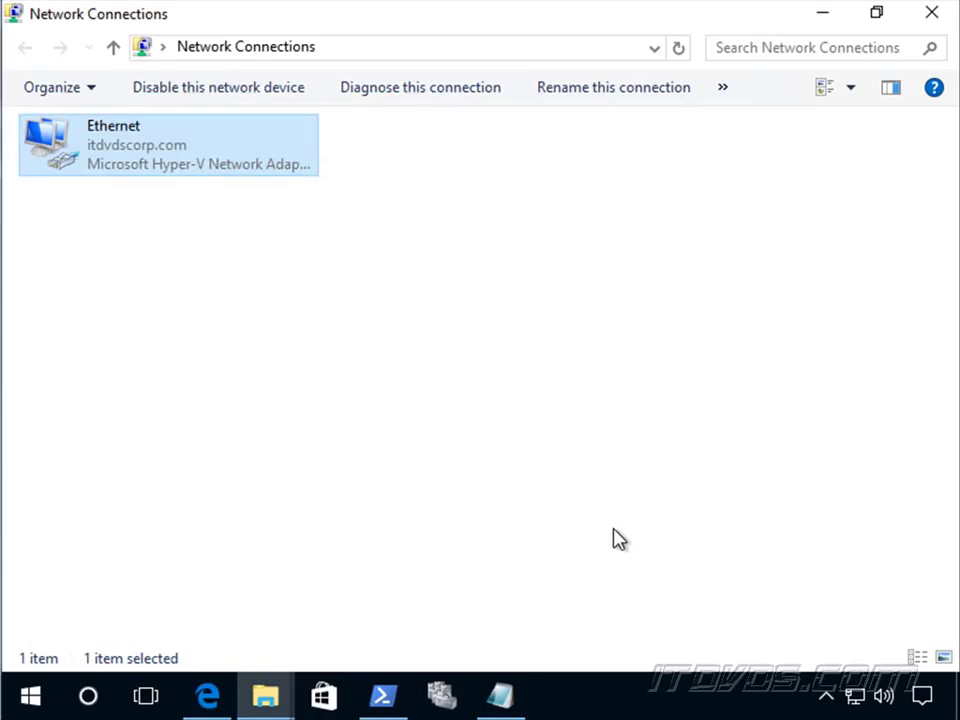
pyautogui.click(34, 700)
# - Launch DNS Manager from a 'dns' Start search and expand dc01's Forward Lookup Zones
pyautogui.write('dns')
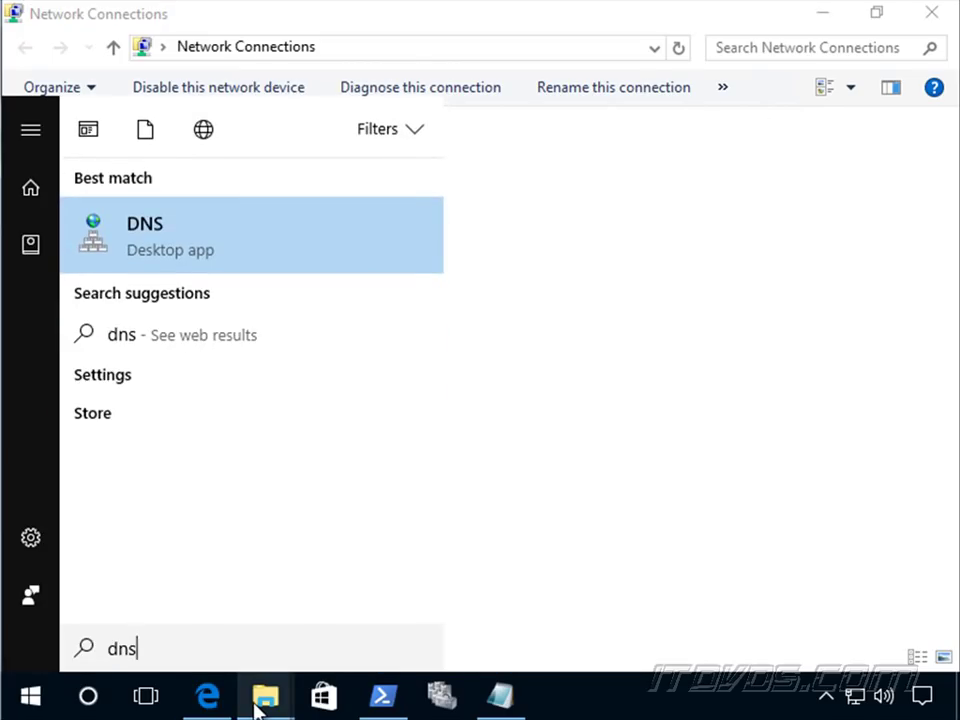
pyautogui.press('Return')
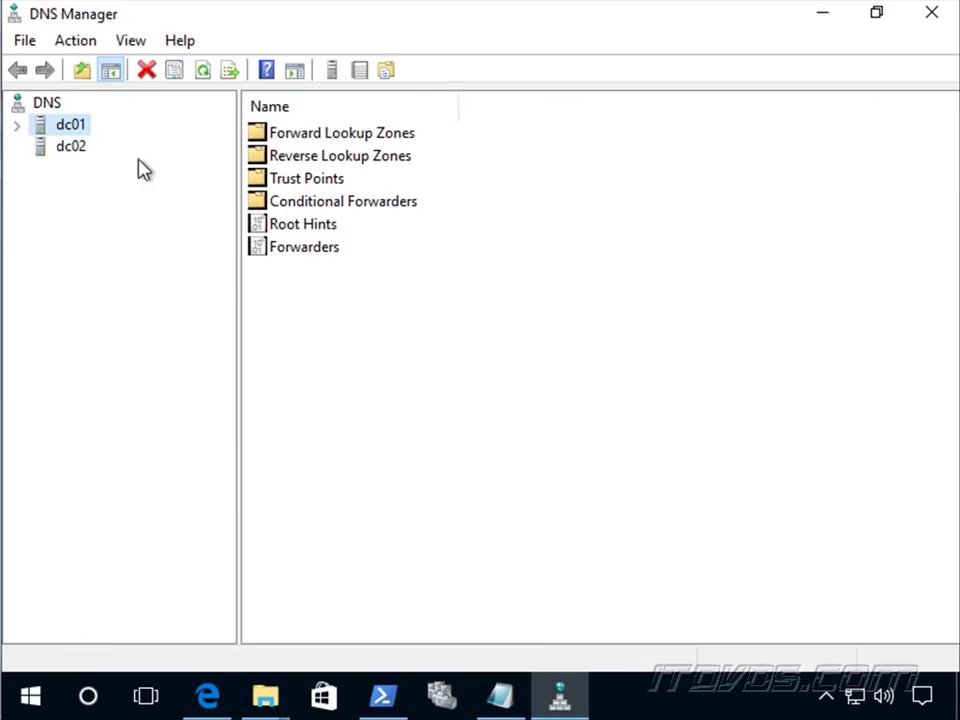
pyautogui.rightClick(50, 106)
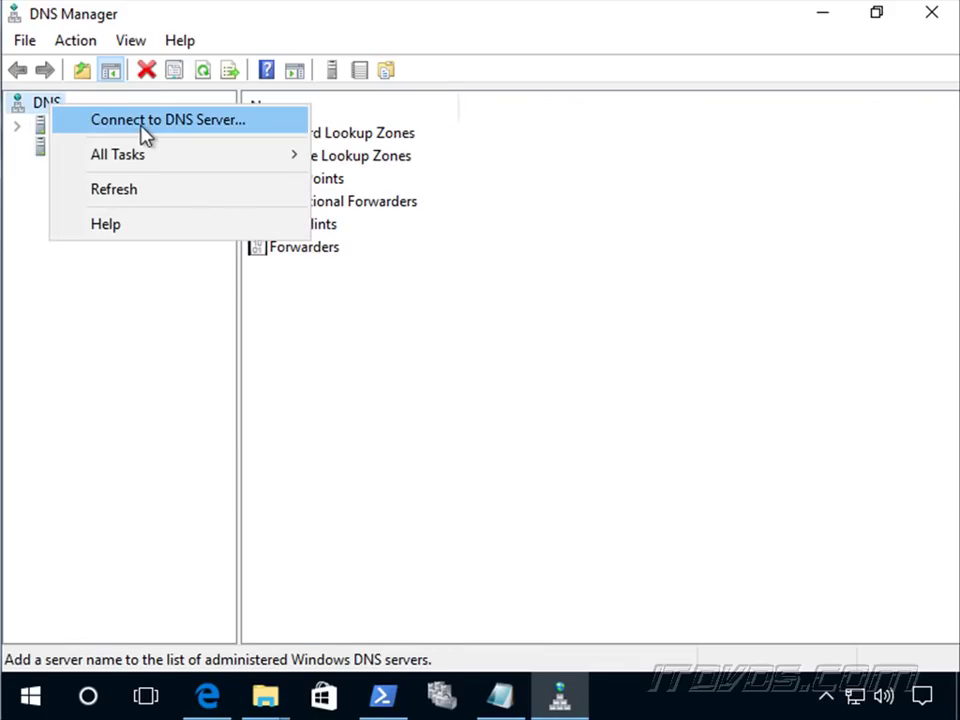
pyautogui.click(398, 393)
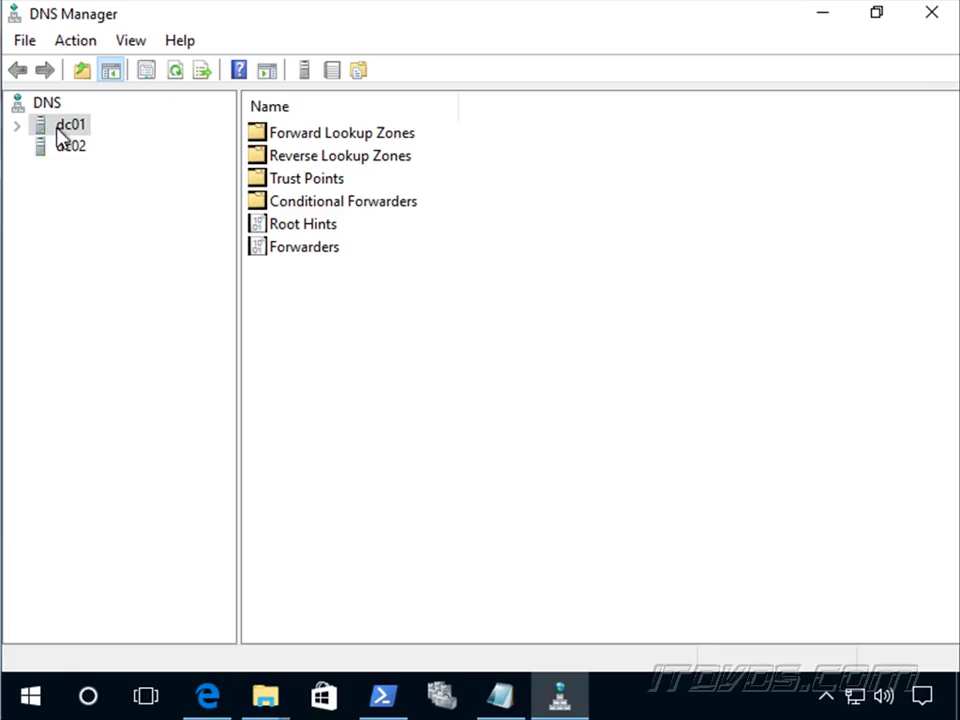
pyautogui.click(17, 126)
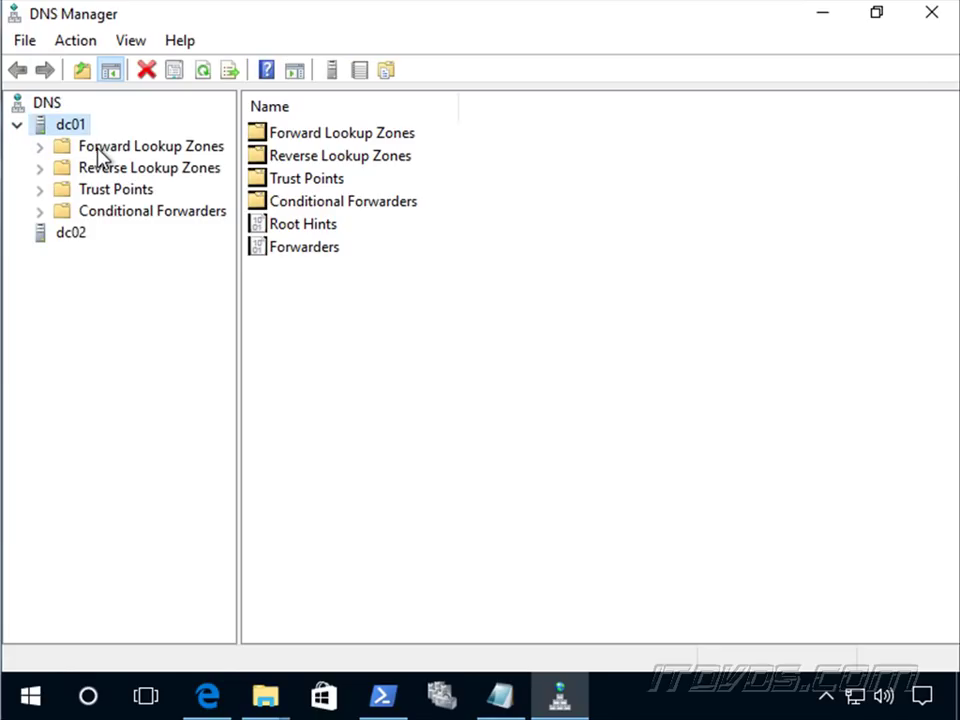
pyautogui.click(38, 147)
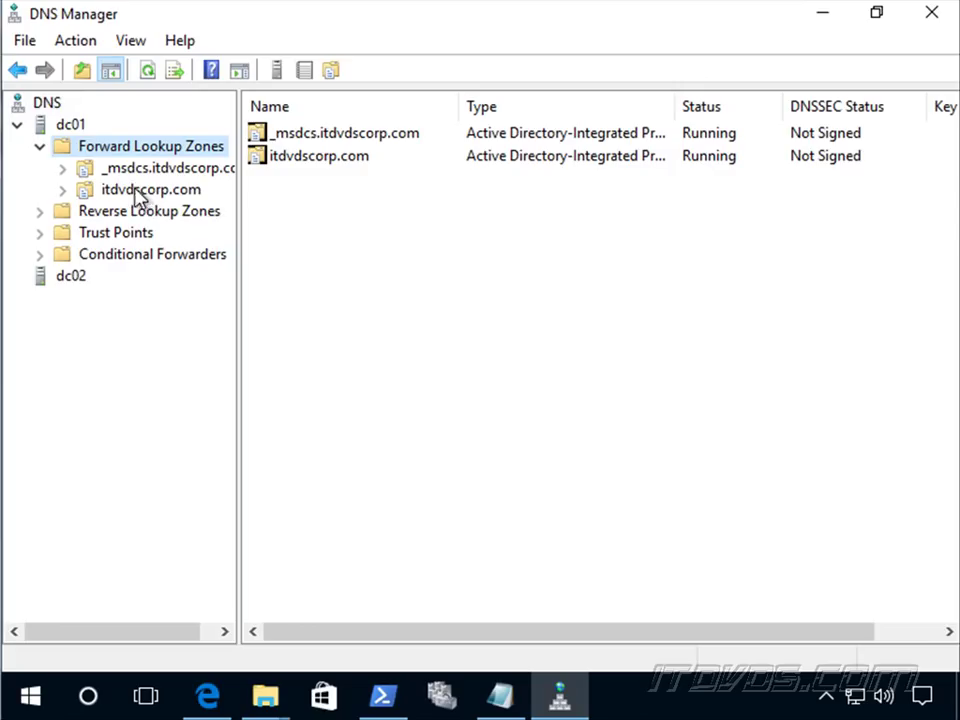
# - Switch DNS Manager to Advanced view and expand Cached Lookups down to the com domains
pyautogui.click(129, 42)
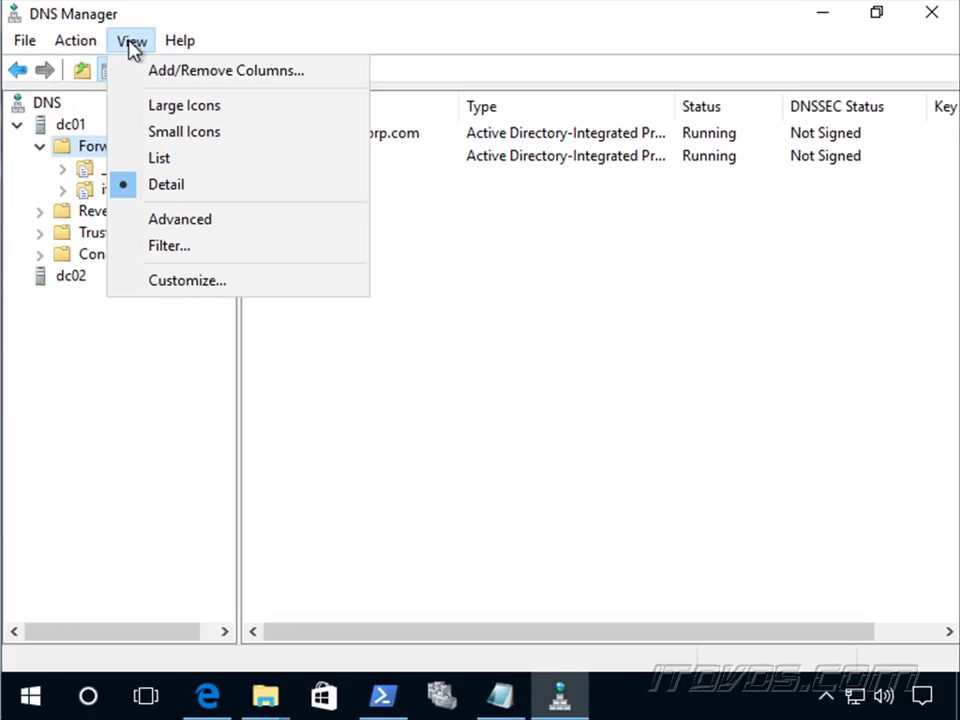
pyautogui.click(175, 222)
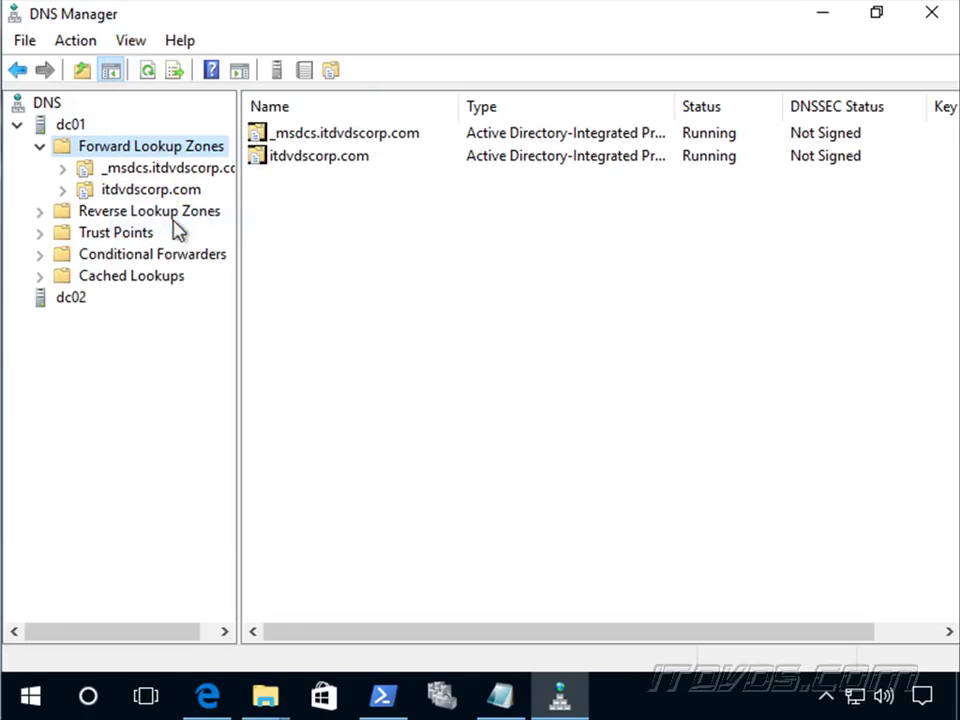
pyautogui.click(41, 276)
pyautogui.click(62, 298)
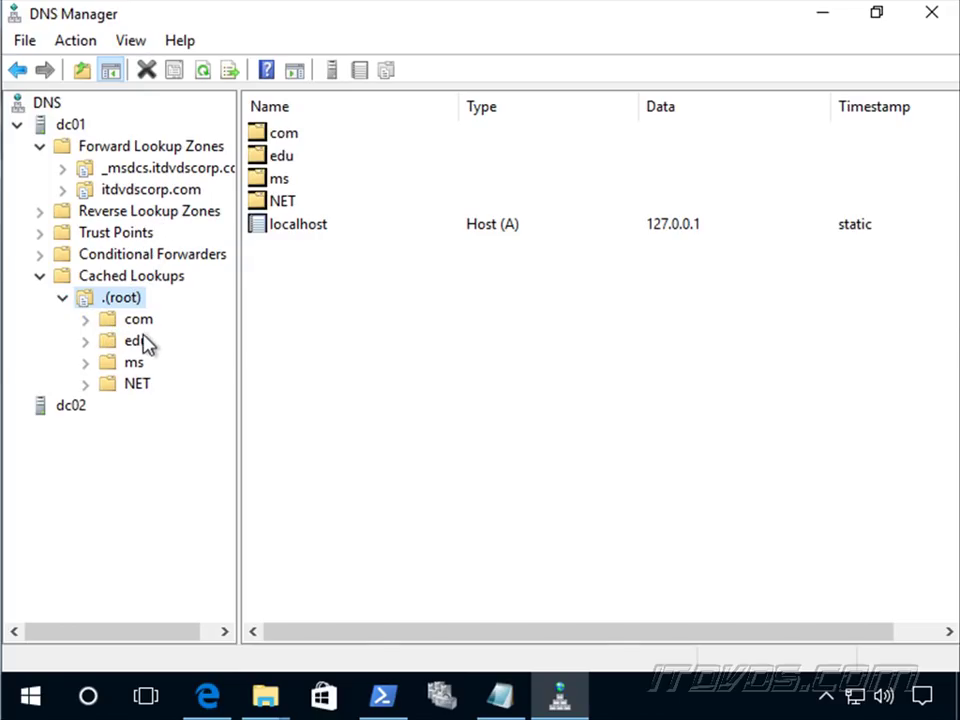
pyautogui.click(86, 323)
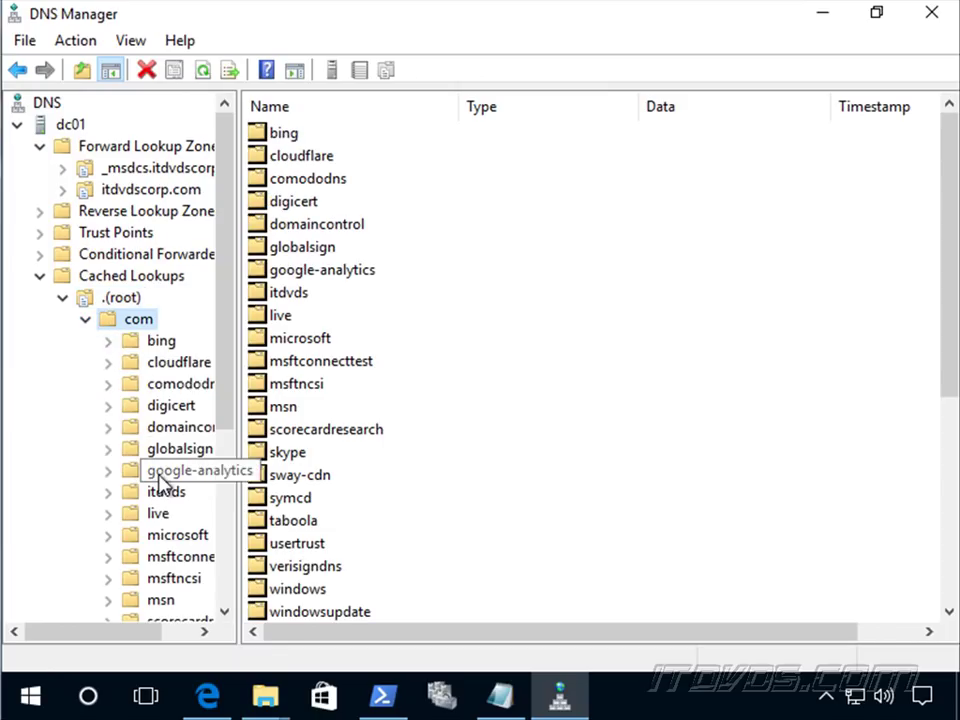
# - Inspect the cached records for live and itdvds (69.165.51.131), then open dc01's Properties
pyautogui.click(157, 513)
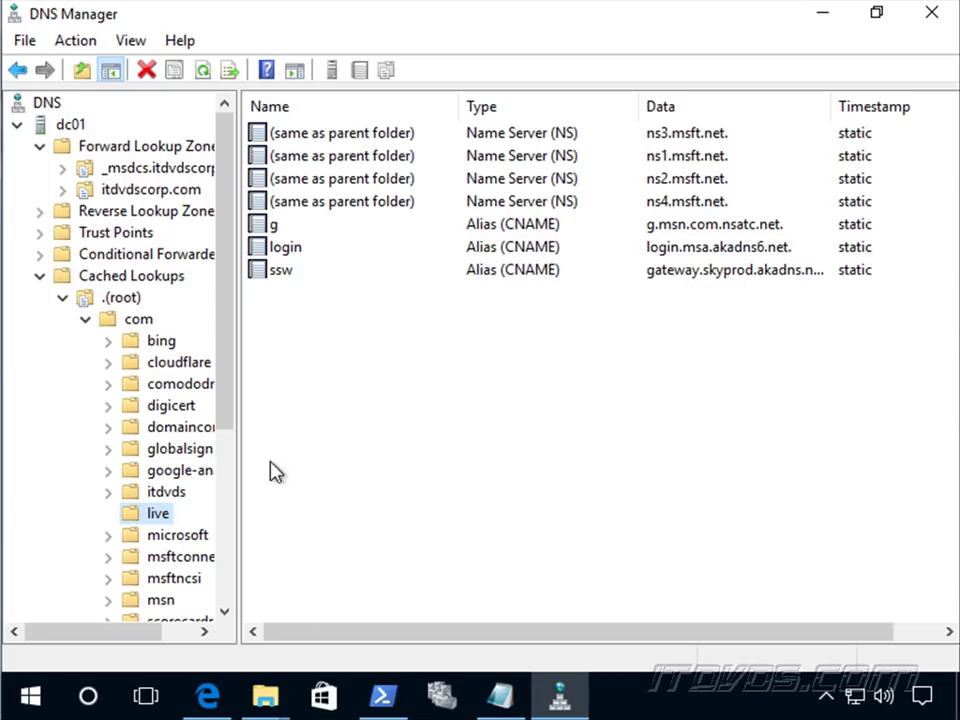
pyautogui.click(175, 496)
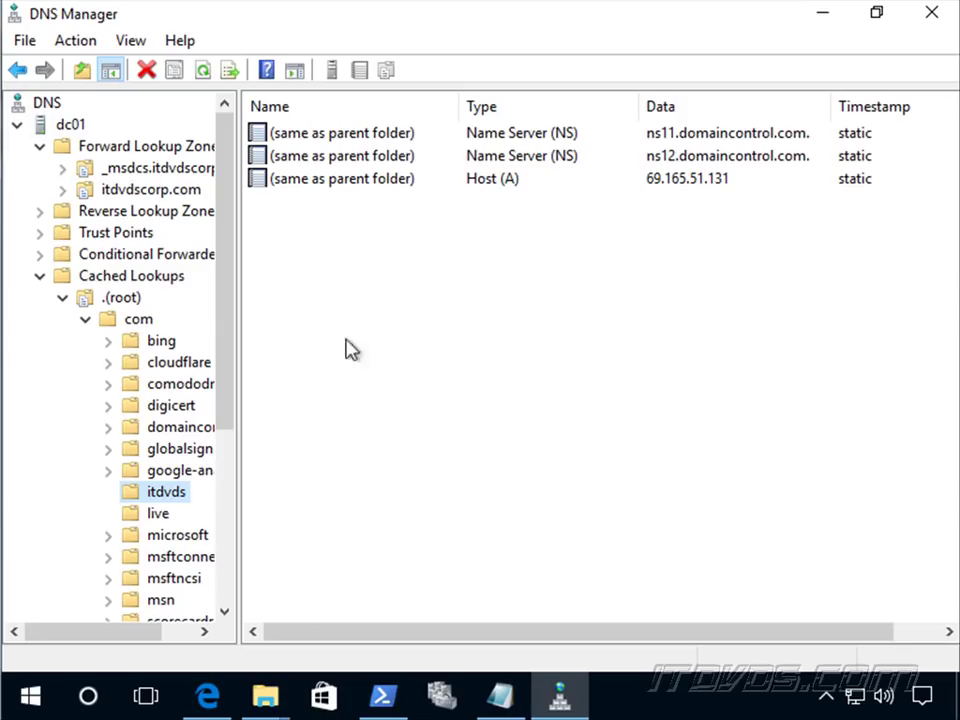
pyautogui.rightClick(58, 124)
pyautogui.click(146, 458)
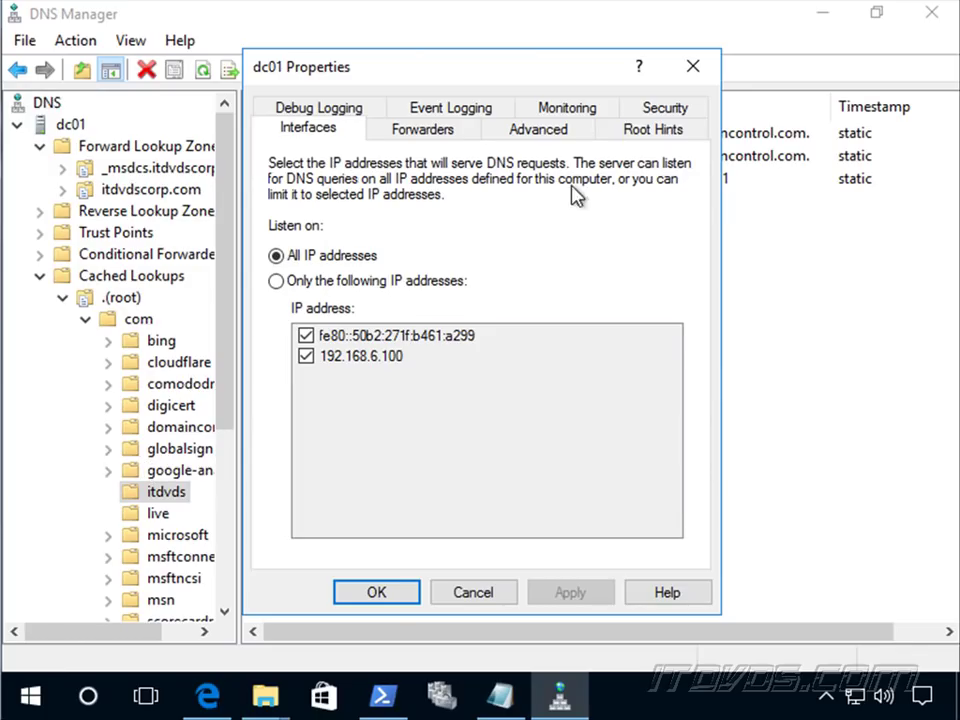
# - Show dc01's Root Hints, listing A through H.ROOT-SERVERS.NET with their IP addresses
pyautogui.click(654, 131)
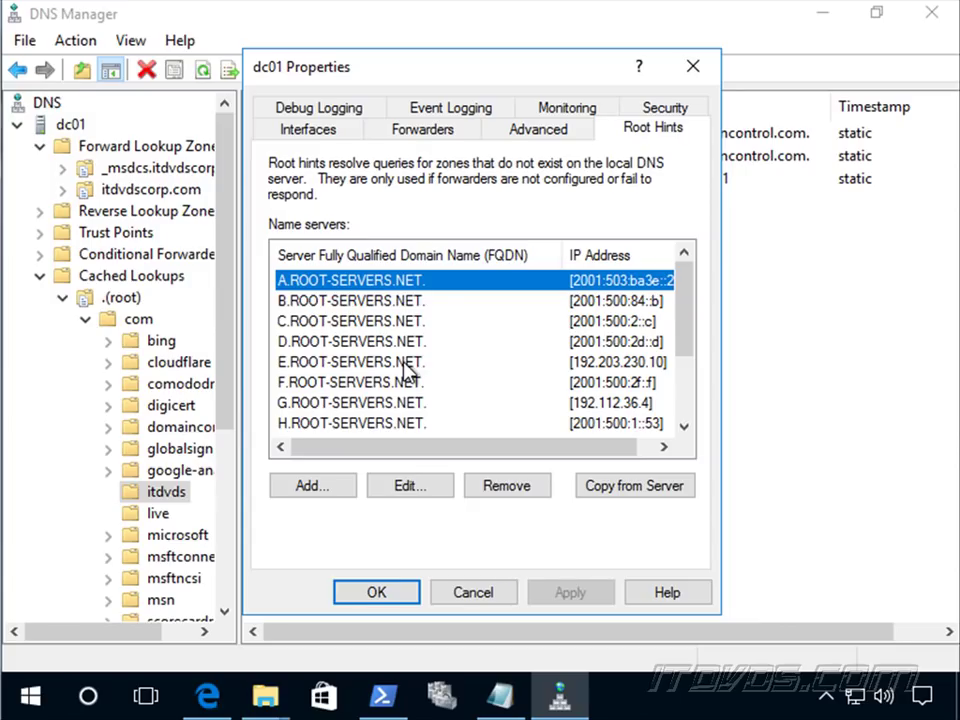
# - Scroll the root hints down to M.ROOT-SERVERS.NET and close dc01's Properties
pyautogui.moveTo(681, 306); pyautogui.dragTo(681, 414)
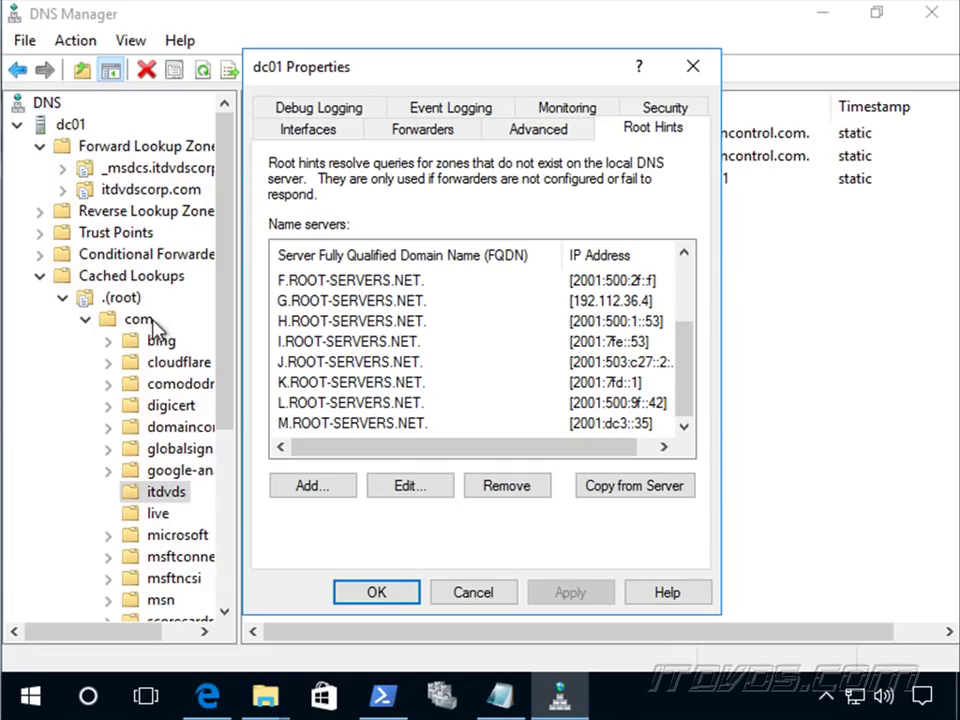
pyautogui.press('Escape')
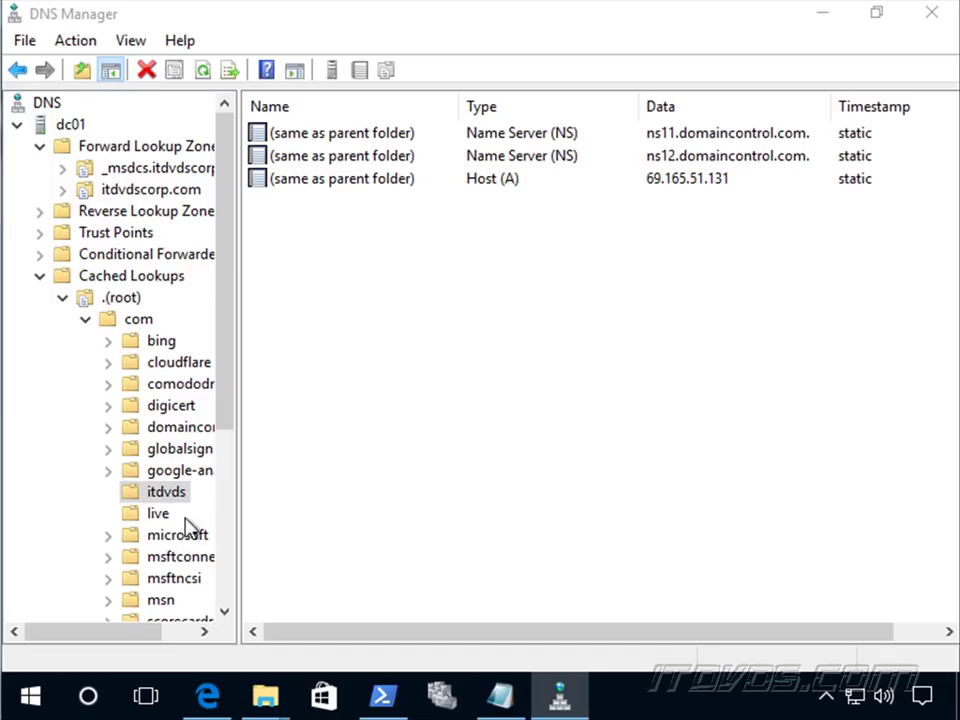
pyautogui.click(208, 698)
pyautogui.click(263, 22)
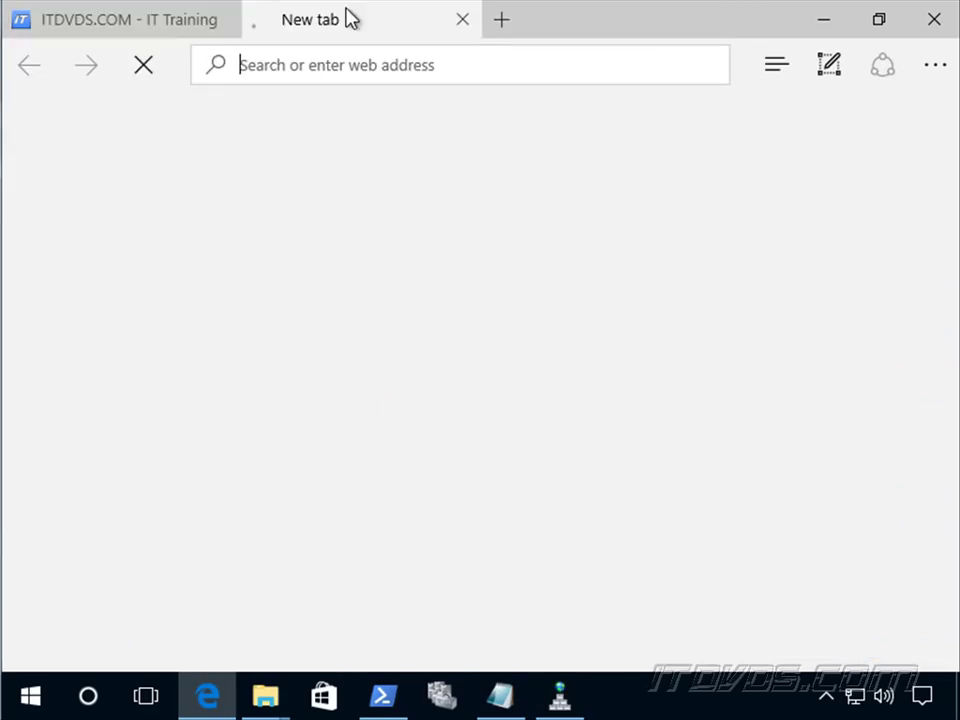
pyautogui.write('http://www.root-servers.org/')
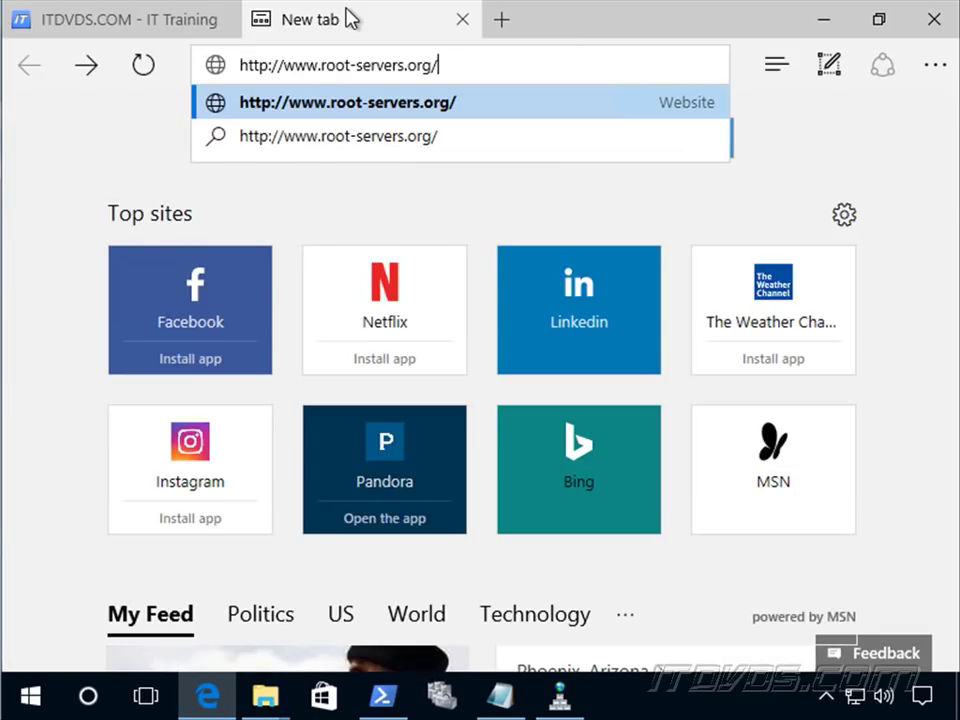
pyautogui.press('Return')
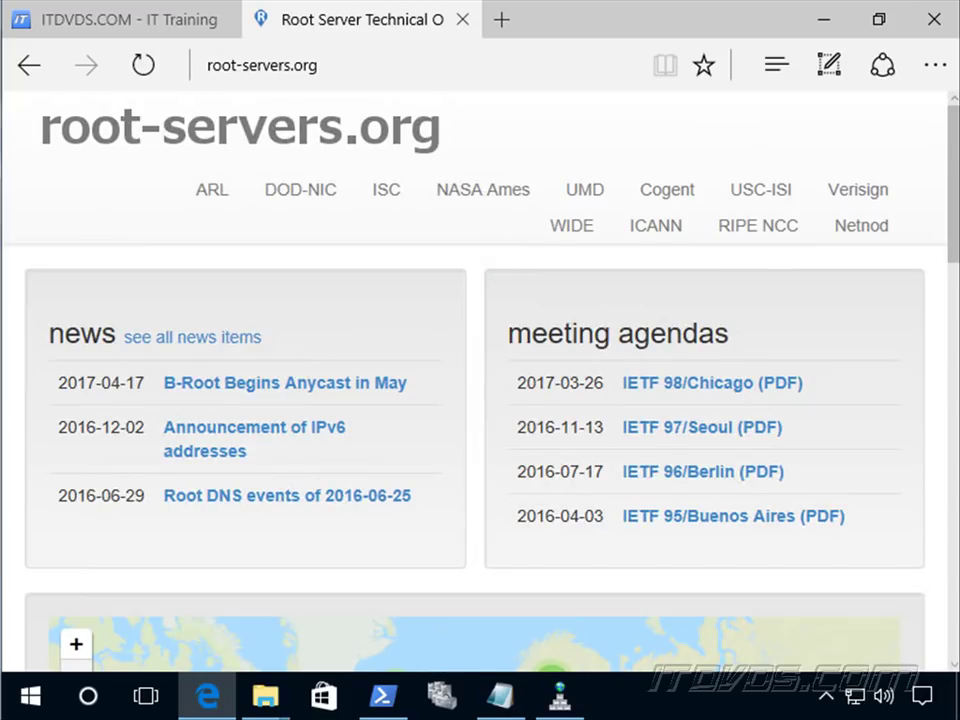
pyautogui.scroll(-5, 955, 212)
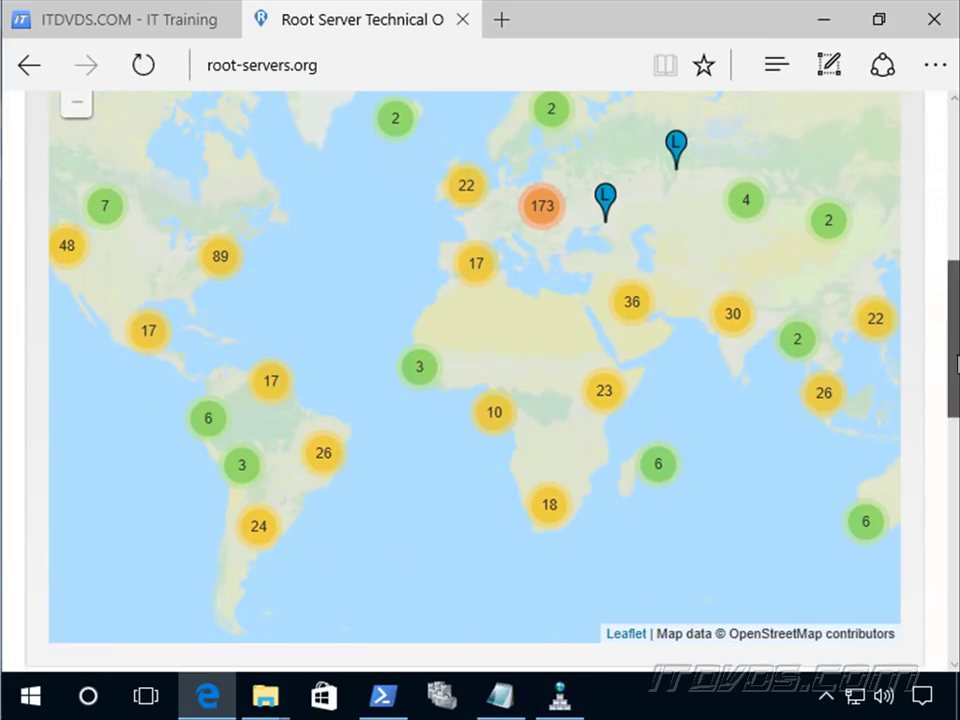
pyautogui.moveTo(951, 349); pyautogui.dragTo(953, 549)
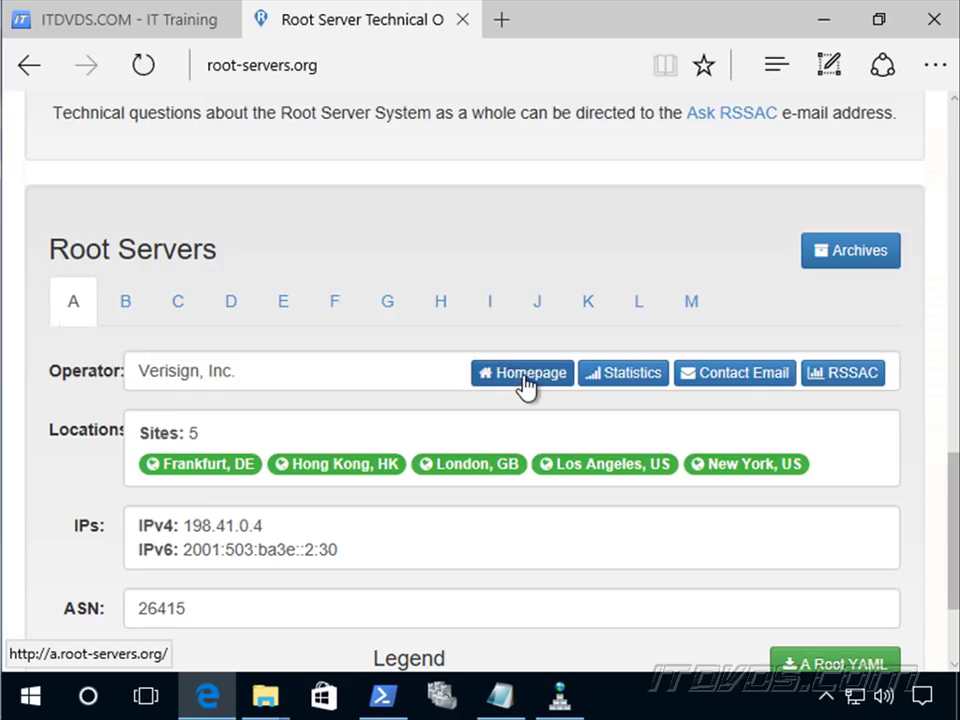
# - View the B through E root server details, ending on E under NASA Ames with 72 sites
pyautogui.click(126, 304)
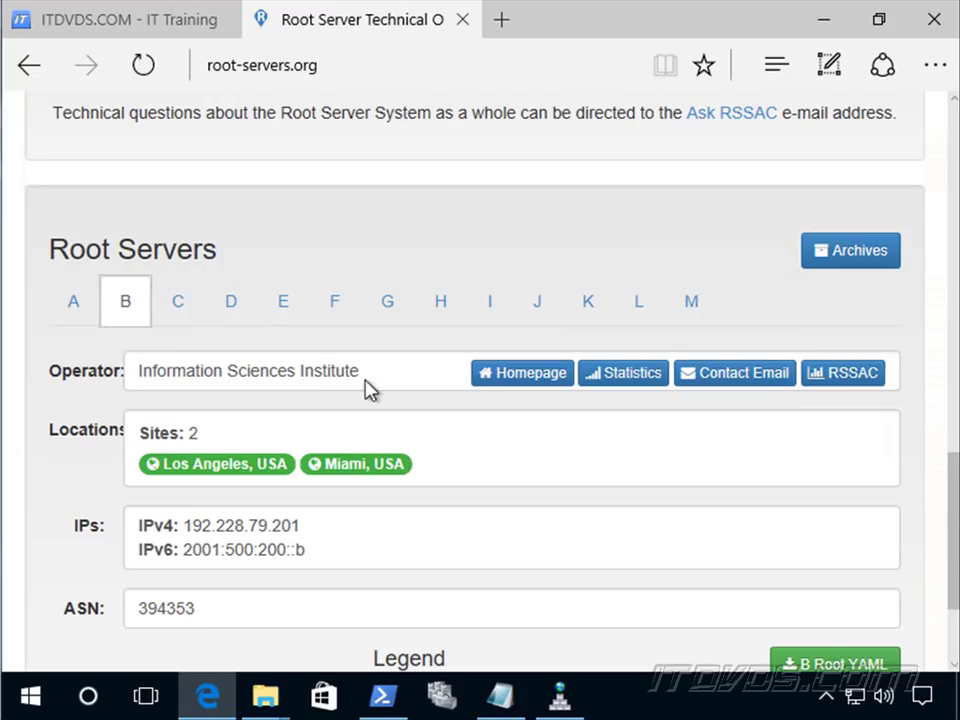
pyautogui.click(177, 312)
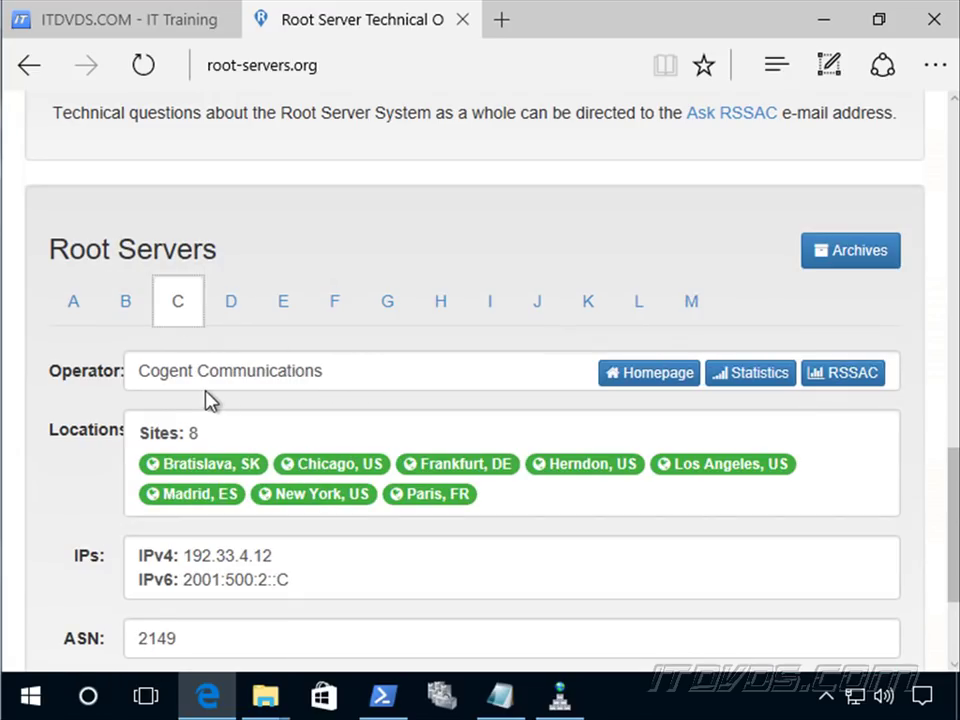
pyautogui.click(230, 308)
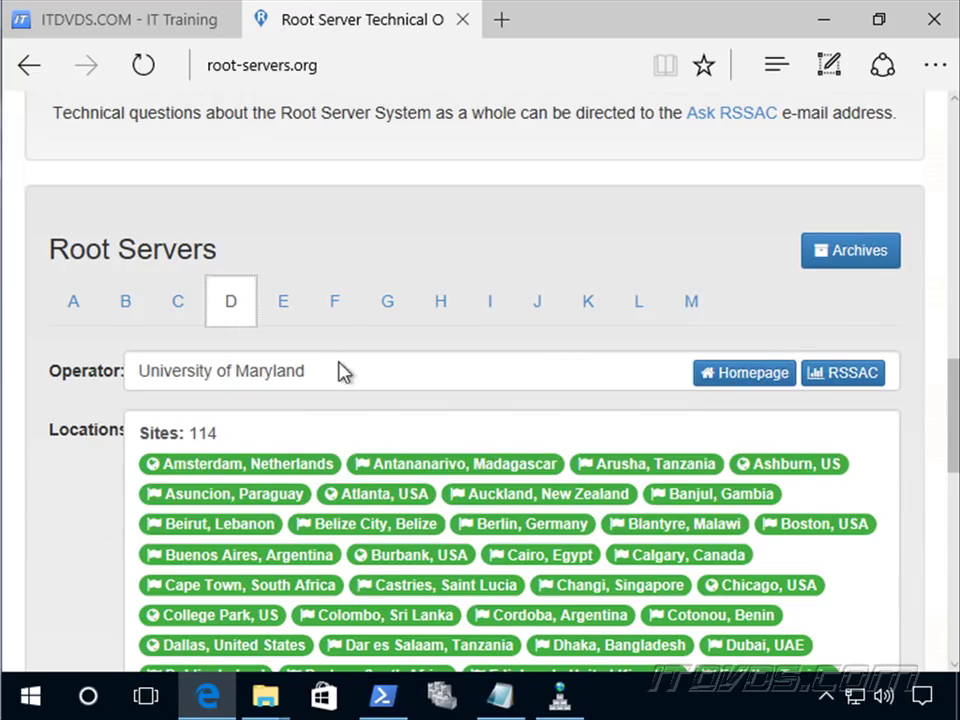
pyautogui.click(284, 310)
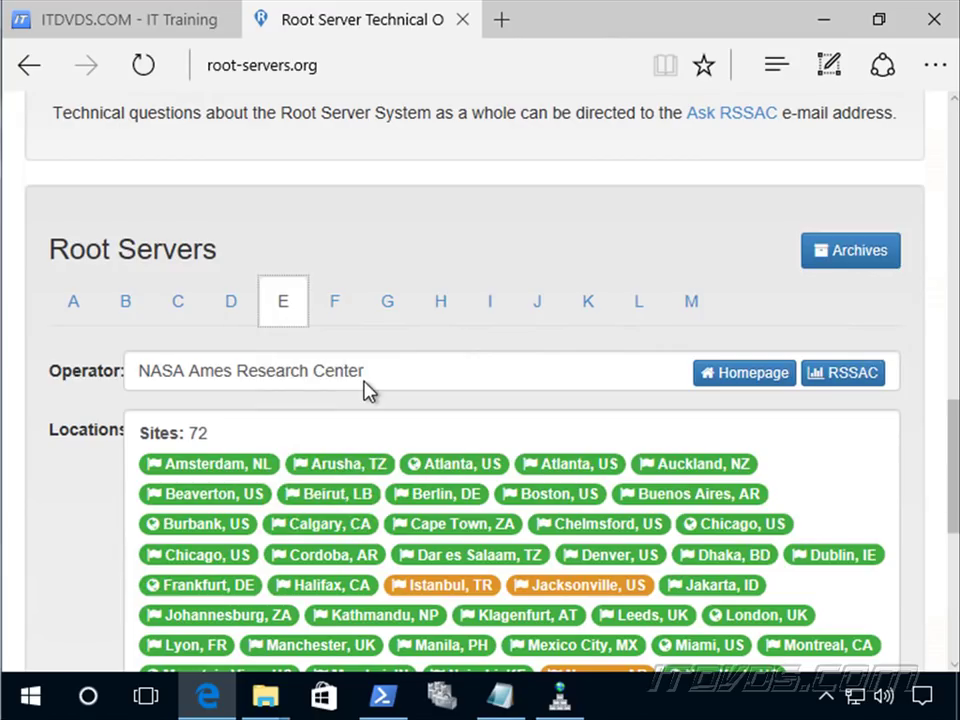
pyautogui.scroll(3, 429, 336)
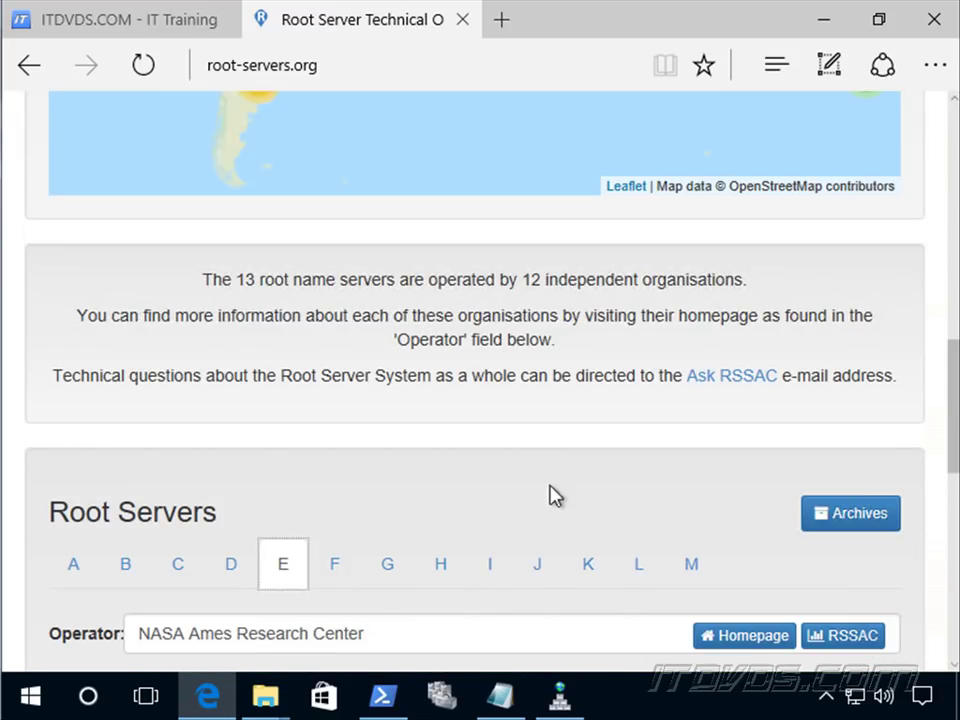
pyautogui.click(504, 22)
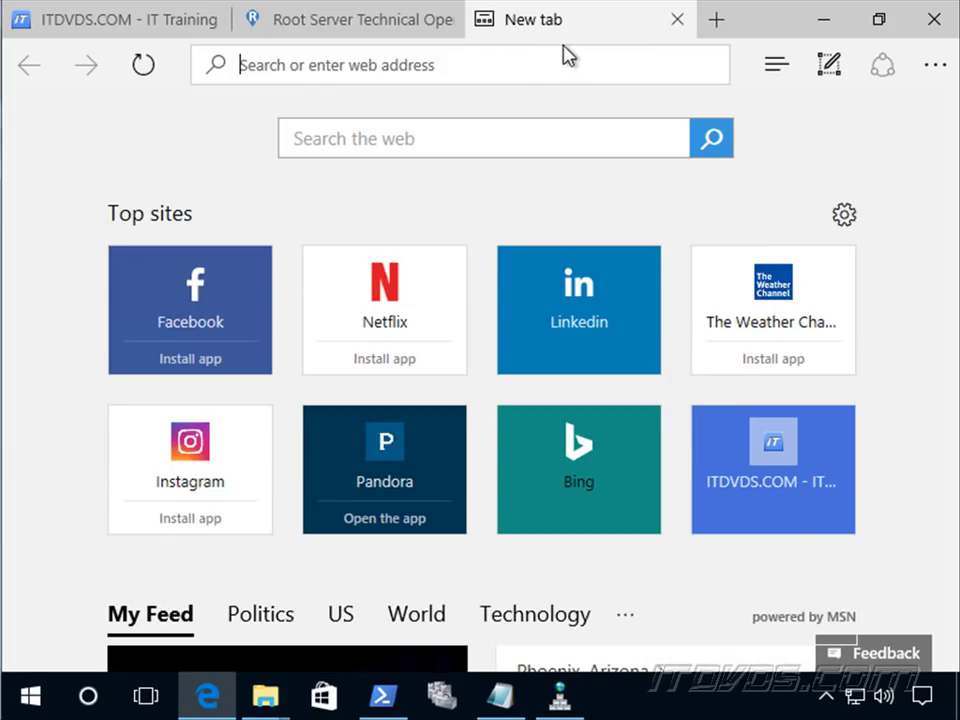
pyautogui.write('https://www.iana.org/domains/root/db')
pyautogui.press('Return')
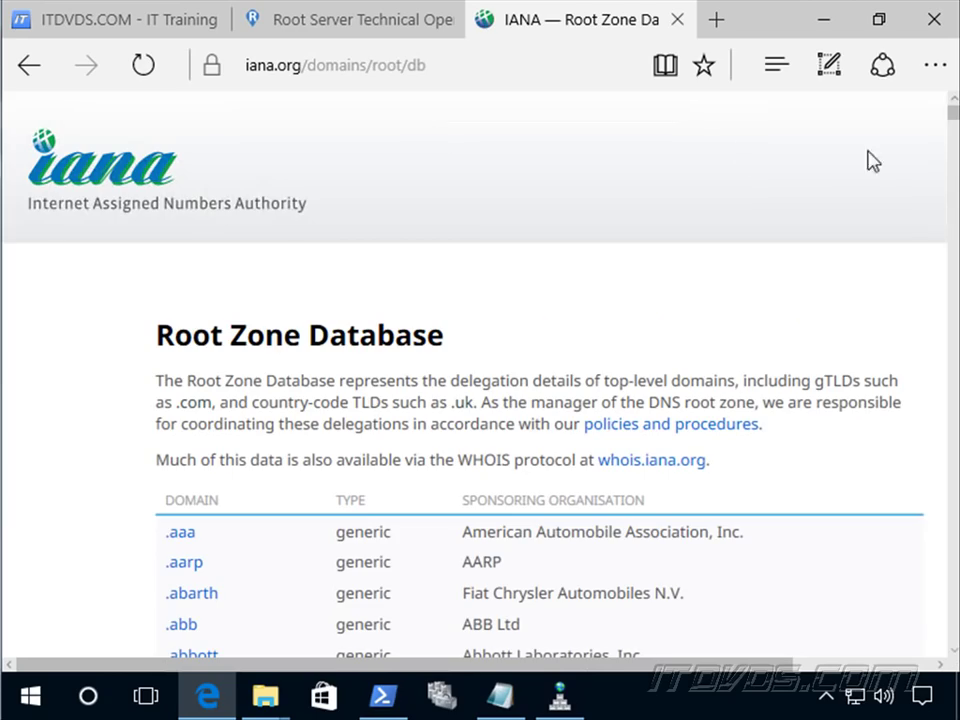
pyautogui.moveTo(955, 112); pyautogui.dragTo(951, 220)
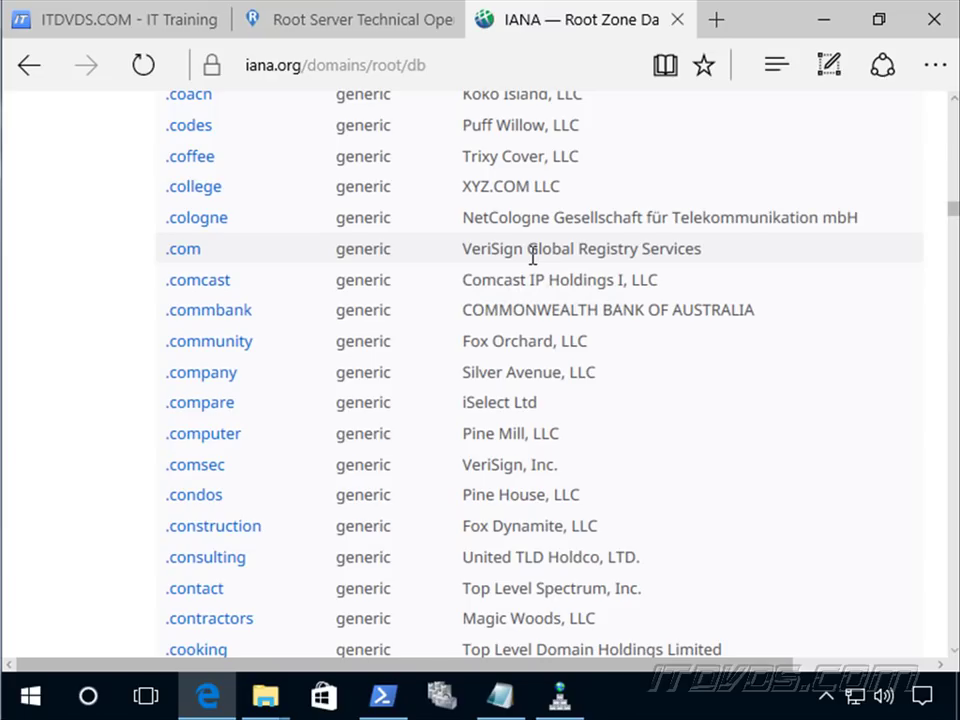
pyautogui.scroll(-5, 403, 390)
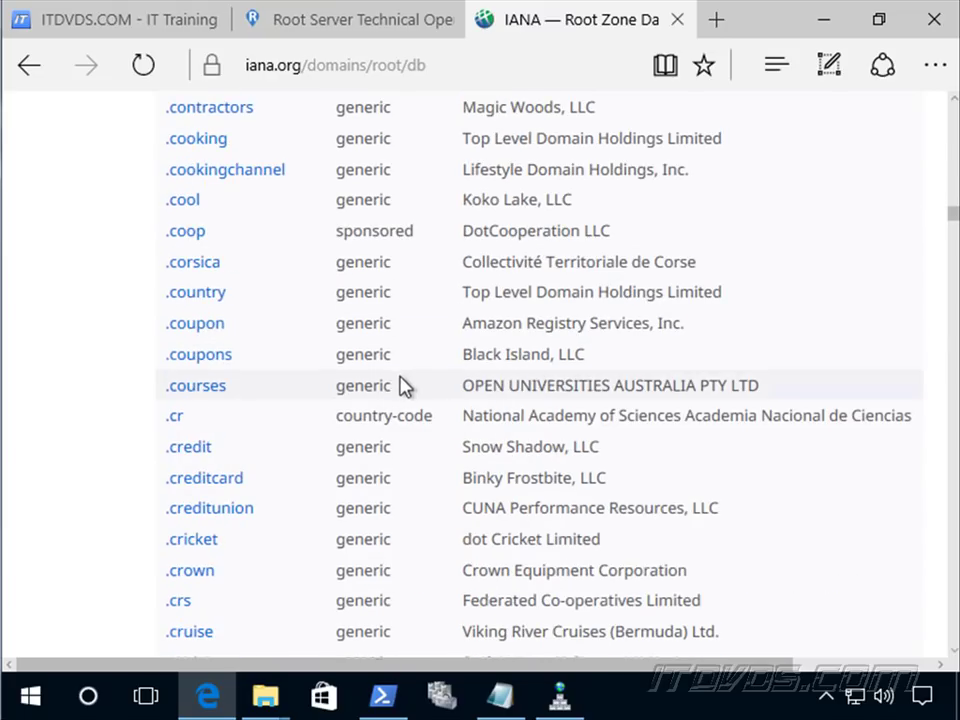
pyautogui.scroll(-4, 405, 385)
pyautogui.scroll(-8, 405, 385)
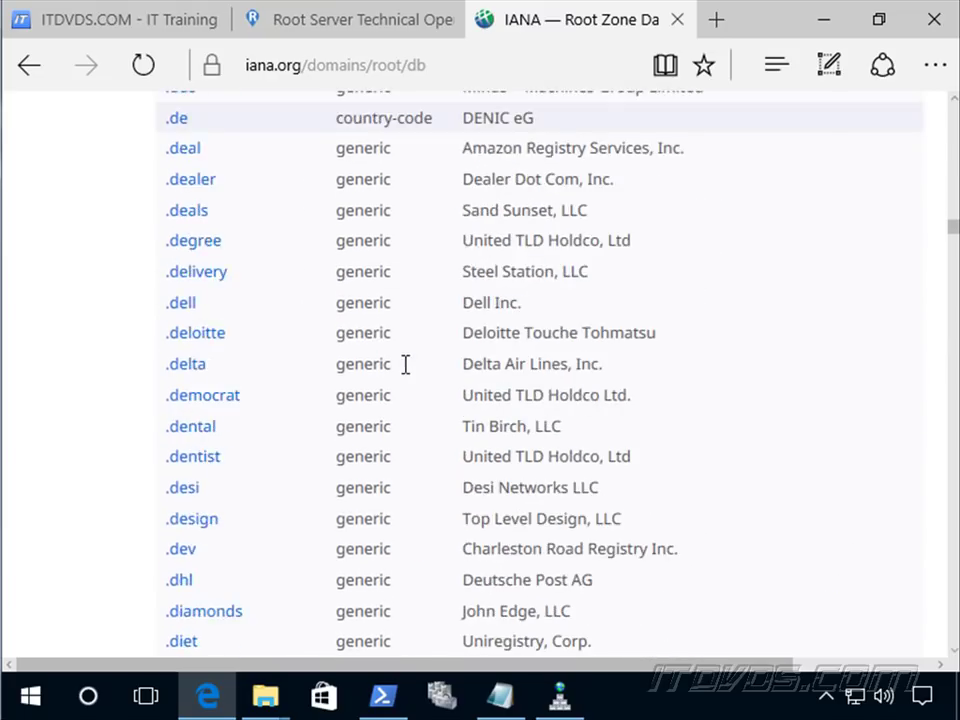